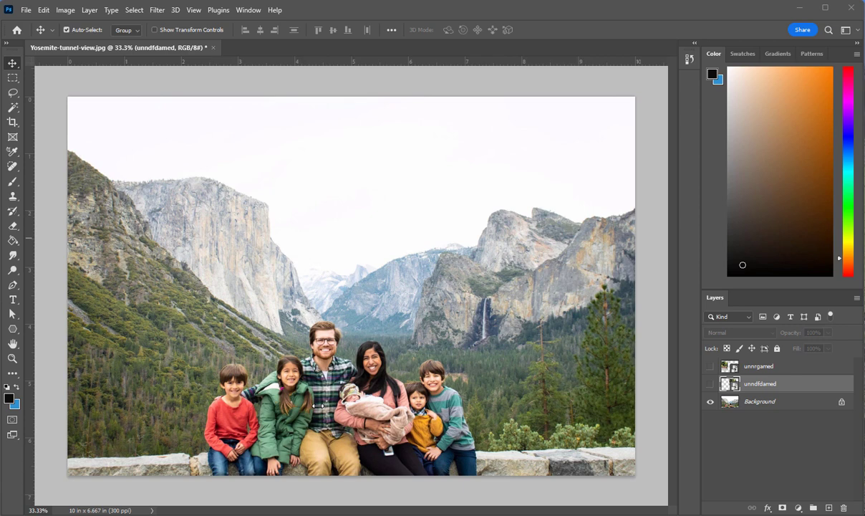
Step: Show the unndfdamed photo layer over the family picture, leaving the unnrgamed layer hidden
click(710, 367)
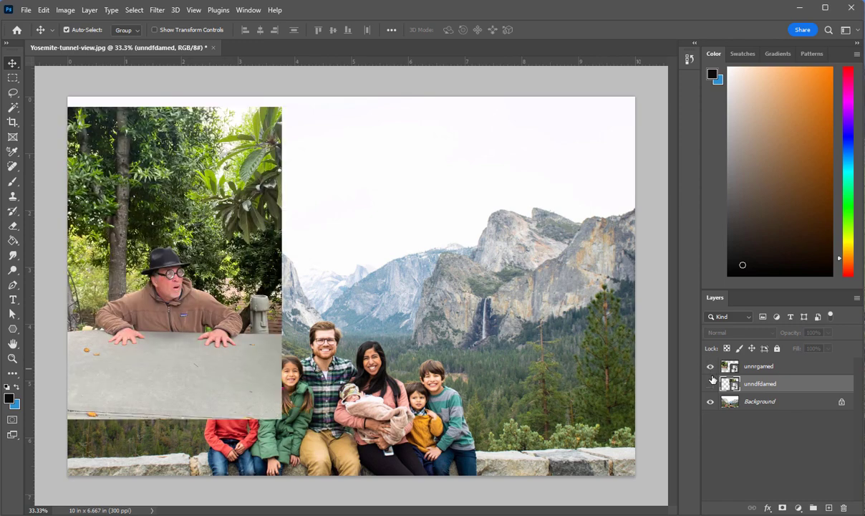
click(710, 384)
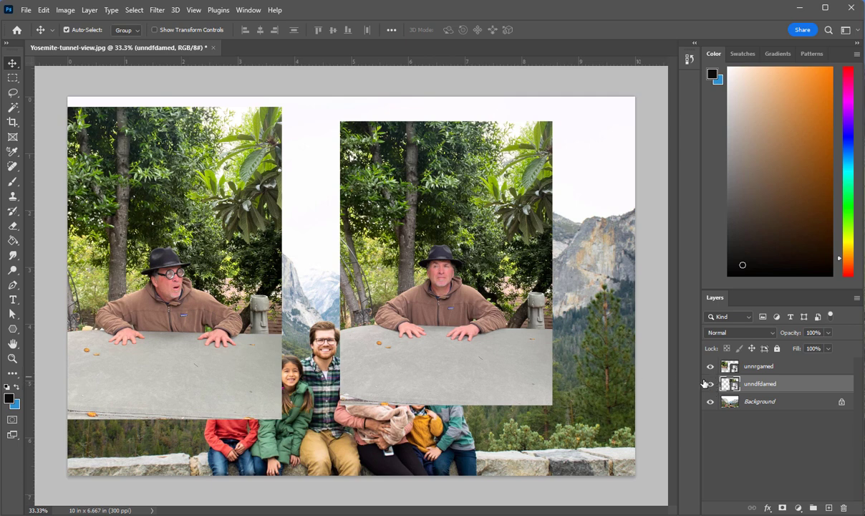
click(711, 367)
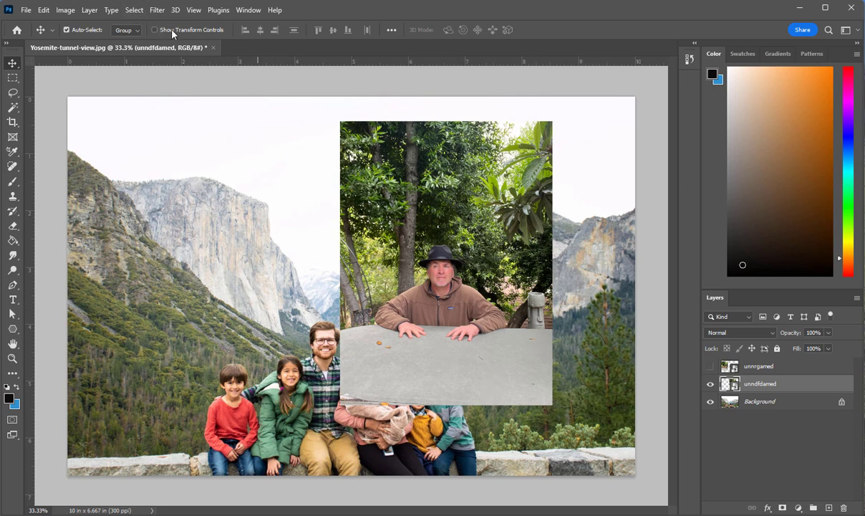
Step: Automatically select the subject of the unndfdamed layer, the man in the hat, and invert the selection
click(135, 12)
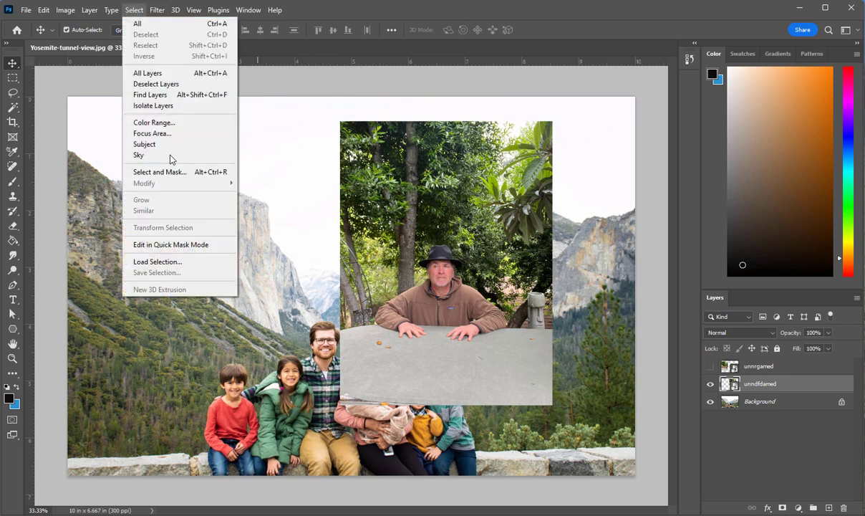
click(166, 146)
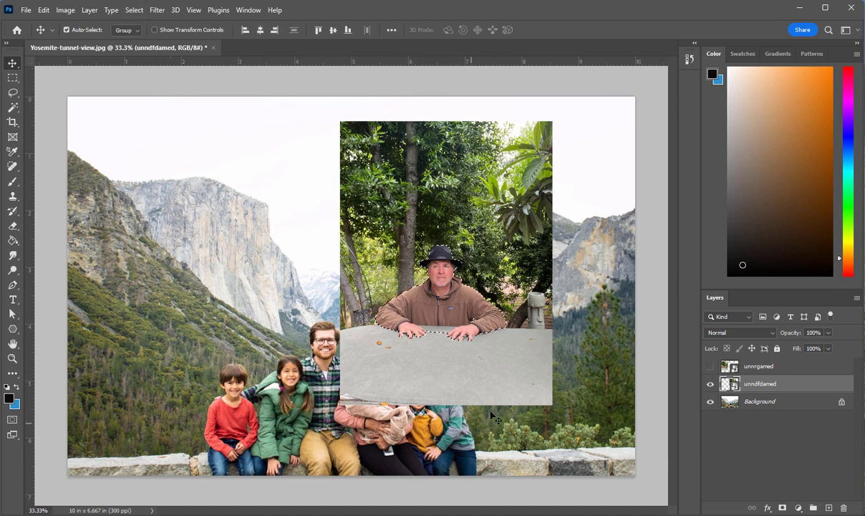
click(134, 10)
click(141, 56)
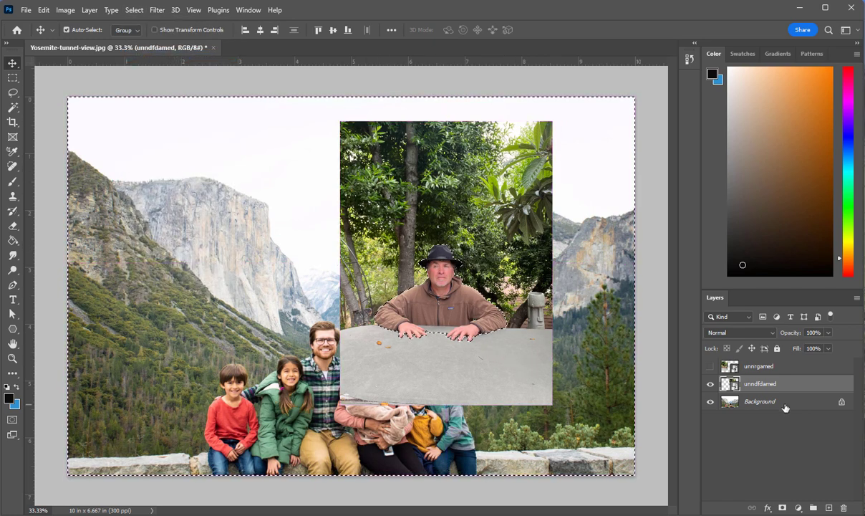
Step: Open the contents of the unndfdamed smart object in their own document, and close that document
right_click(749, 381)
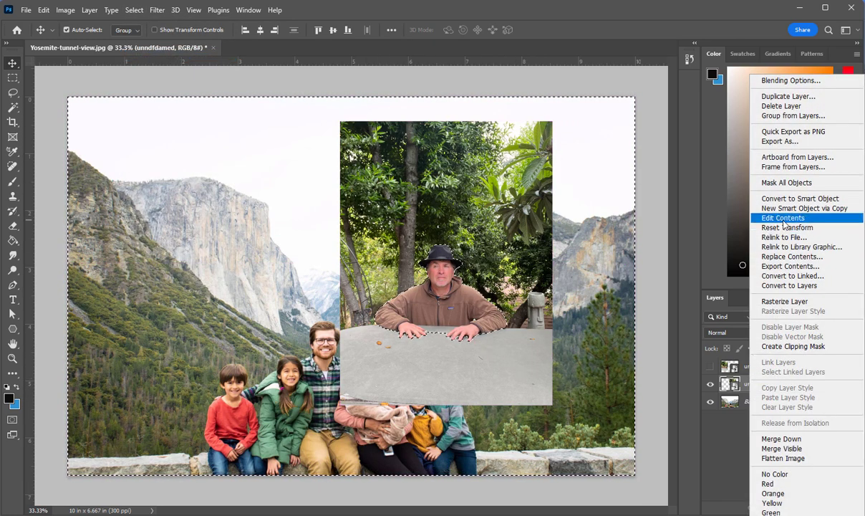
click(678, 432)
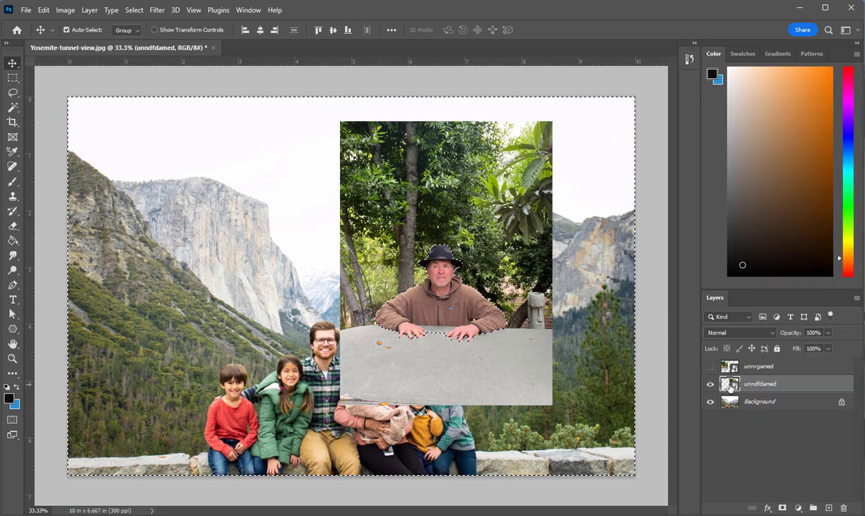
double_click(730, 385)
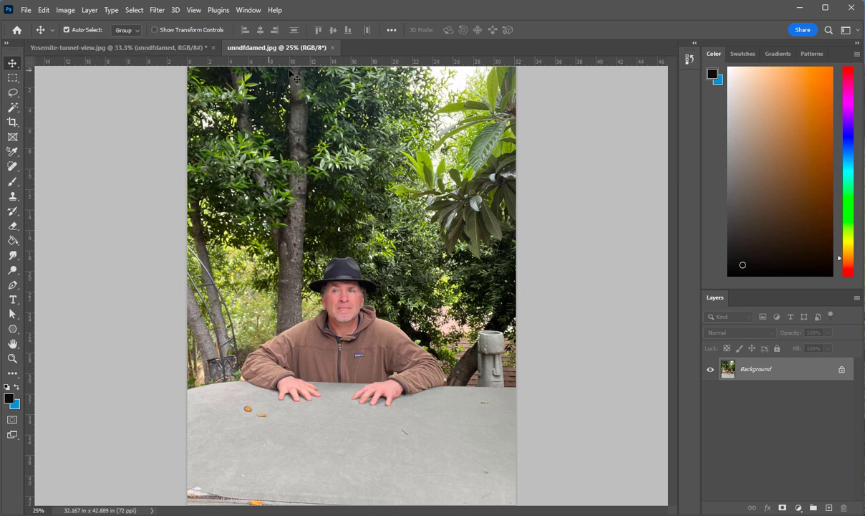
click(334, 48)
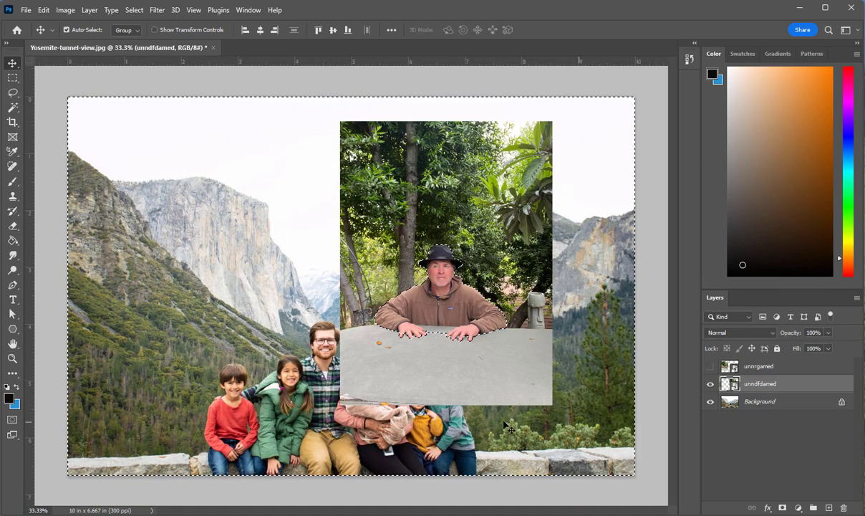
Step: Rasterize the unndfdamed smart object layer
right_click(748, 371)
key(Escape)
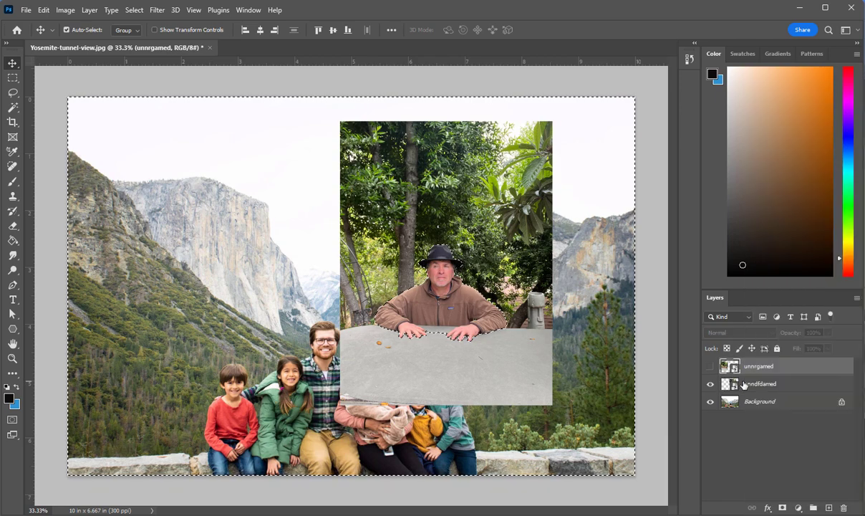
right_click(745, 386)
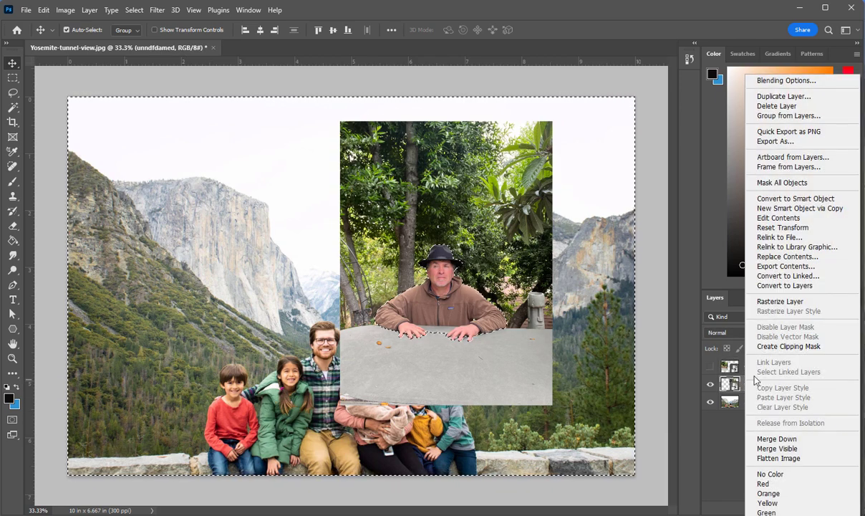
click(786, 301)
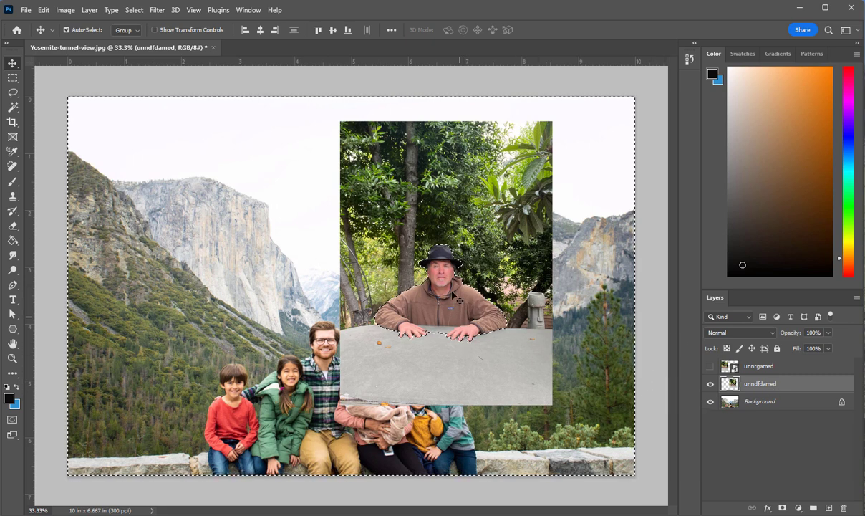
Step: Invert the selection back to the man in the hat, cut him out of the unndfdamed layer and paste him on a new layer
click(129, 11)
click(143, 56)
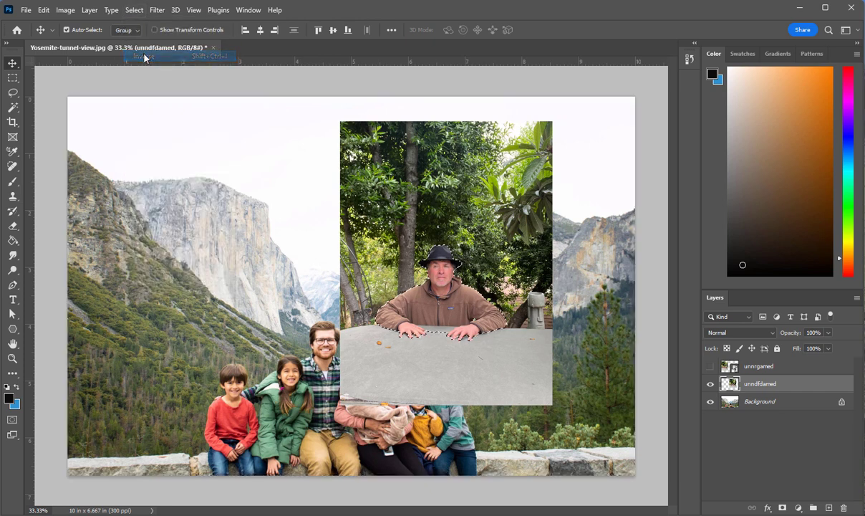
key(Delete)
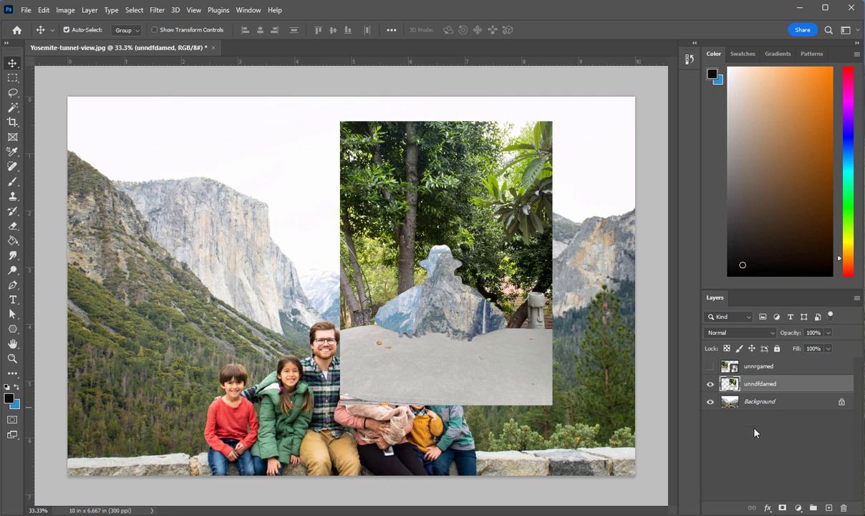
key(ctrl+v)
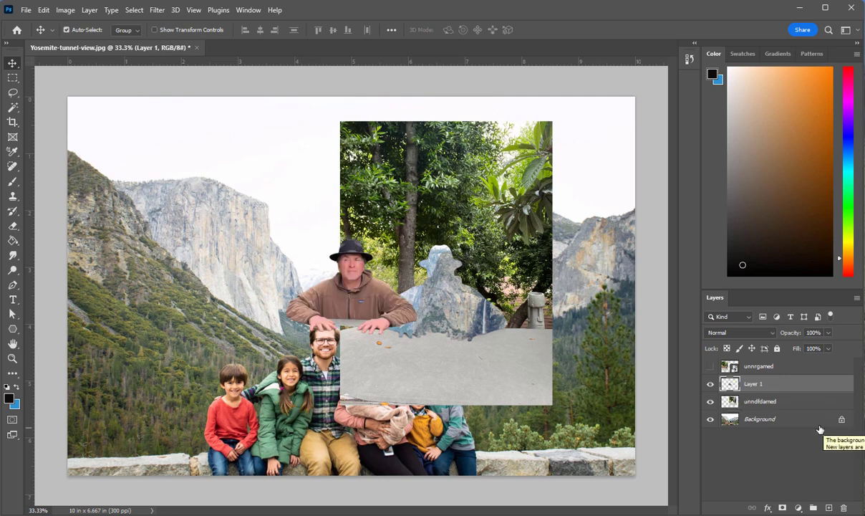
Step: Delete the unndfdamed layer containing the leftover garden and table background
click(761, 401)
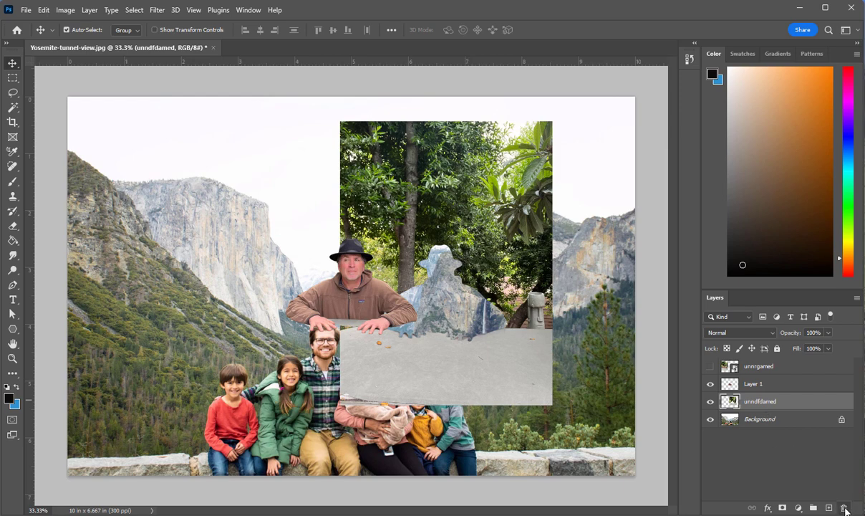
click(845, 508)
click(382, 199)
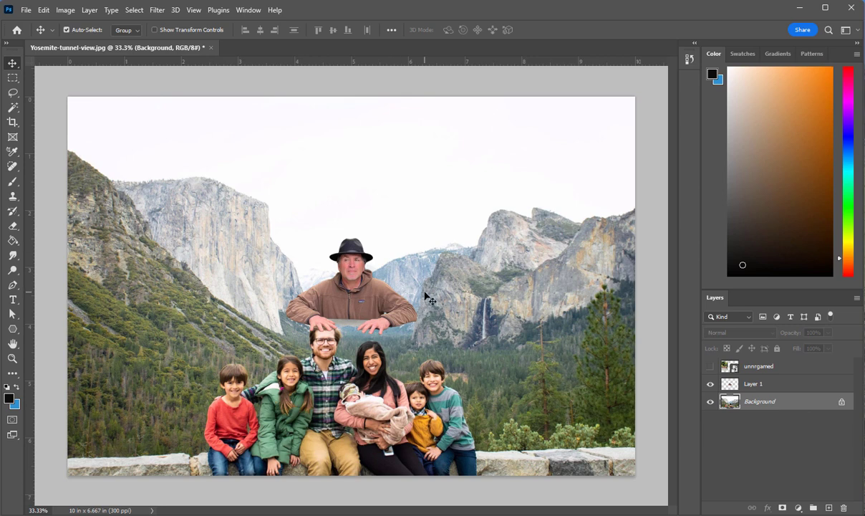
Step: Move the cut-out man onto the stone wall just right of the boy in the striped sweater, hands resting on the stones
drag(366, 293, 545, 426)
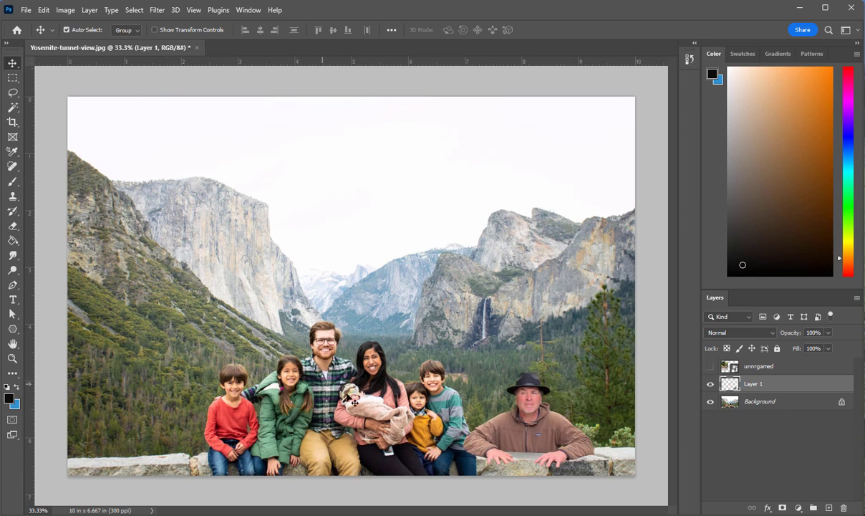
drag(548, 423, 171, 426)
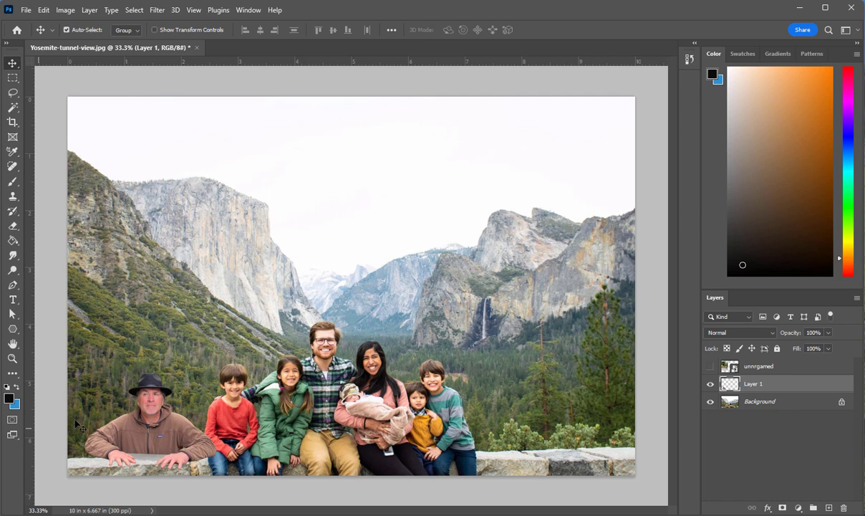
drag(171, 401, 552, 420)
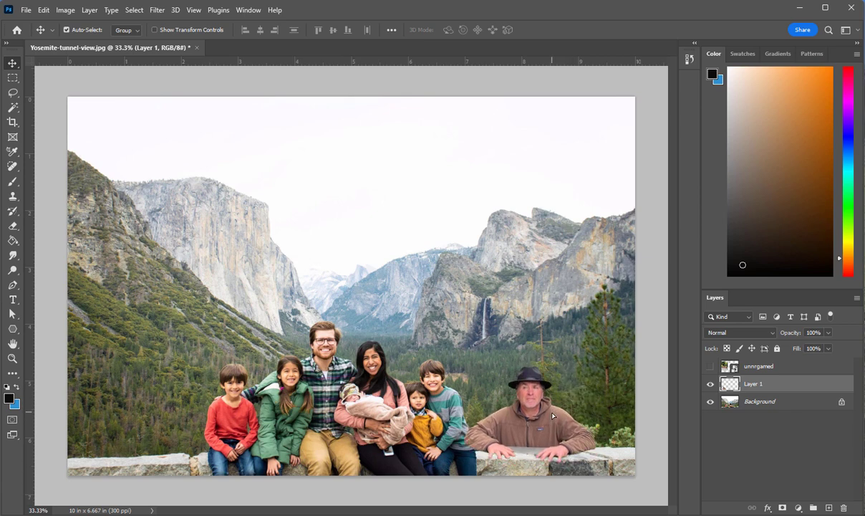
Step: Transform the cut-out man to about 98.7% width with a vertical skew of about -2°, keeping his hands on the wall
key(ctrl+t)
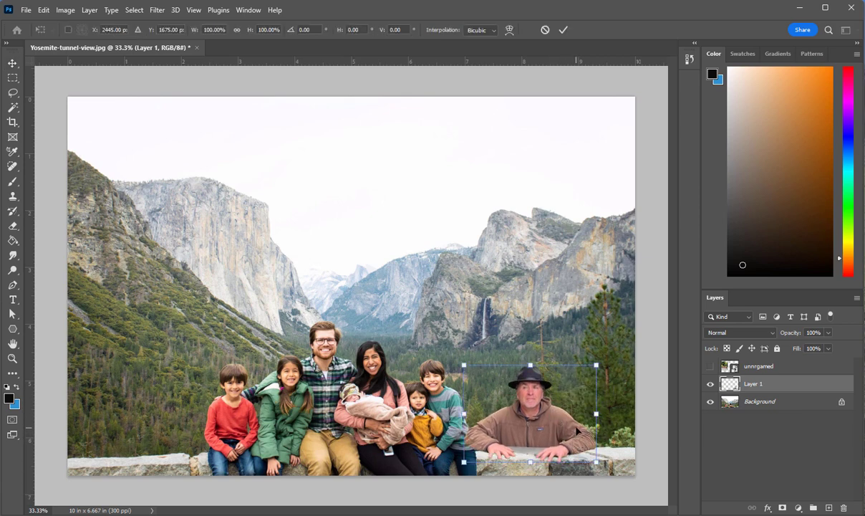
drag(597, 416, 539, 439)
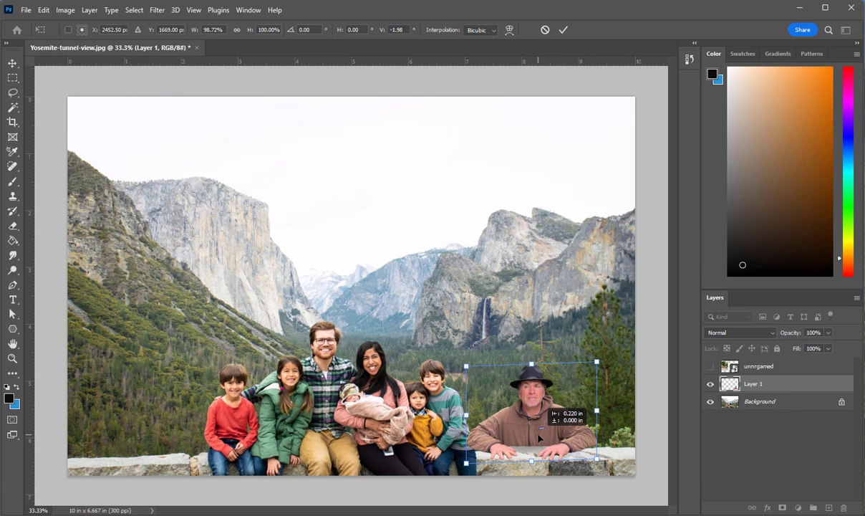
key(Return)
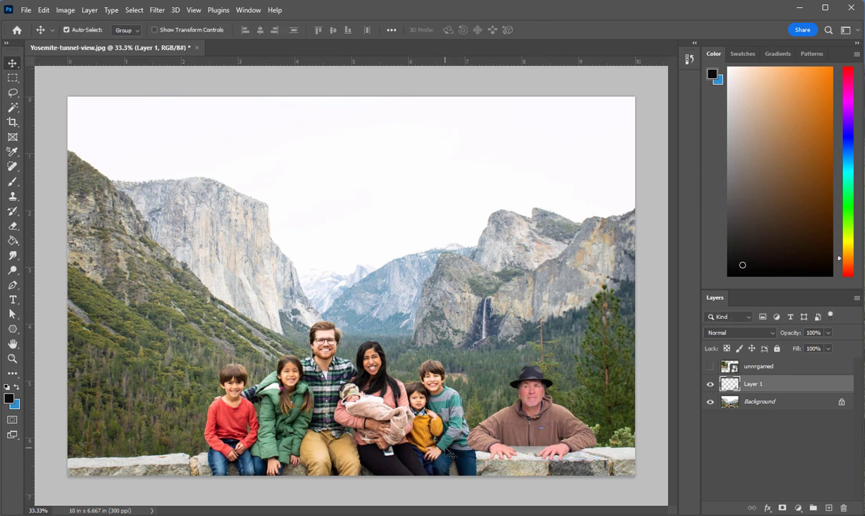
Step: Erase the edge of the man's sleeve where it overlaps the boy in the striped sweater, using a size 35 eraser
click(13, 226)
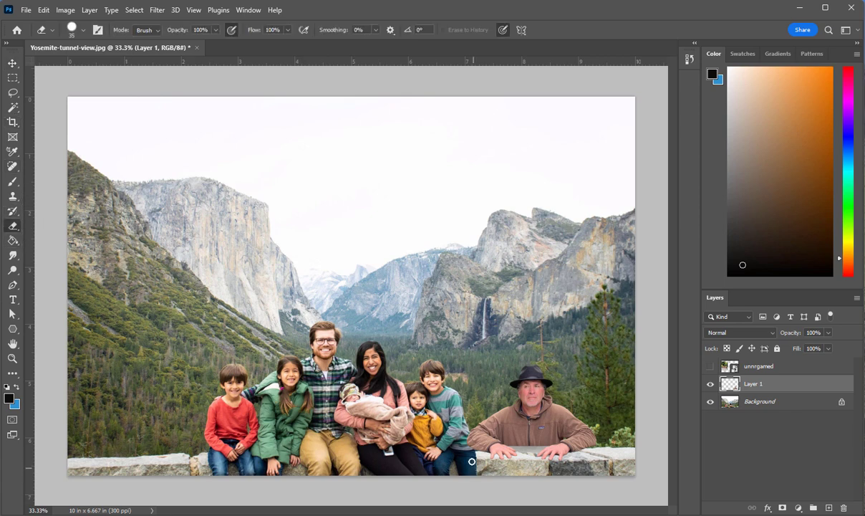
click(13, 358)
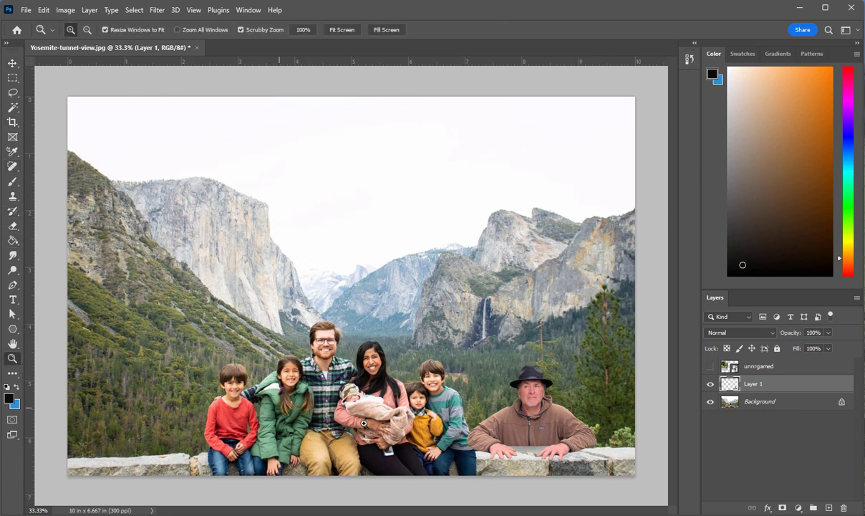
click(513, 444)
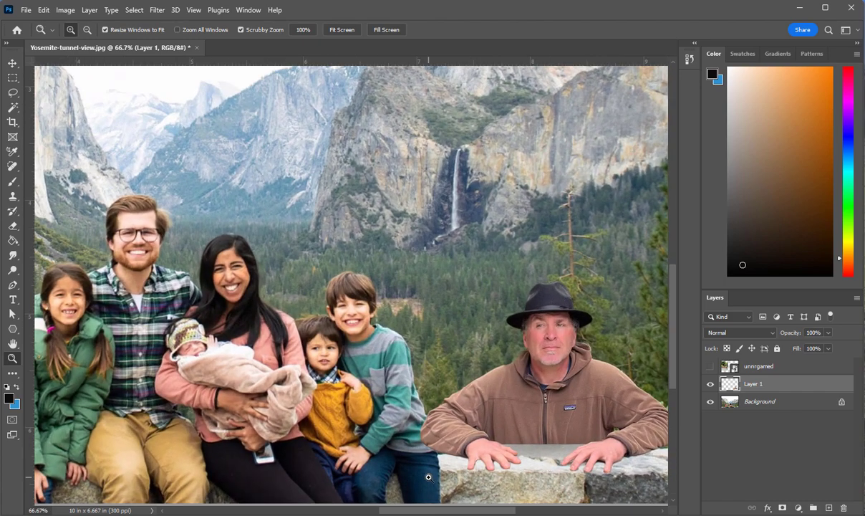
click(13, 226)
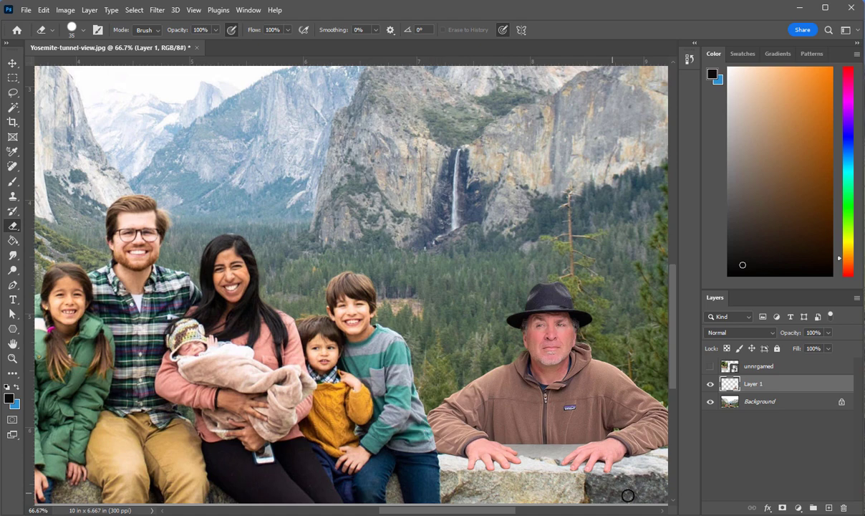
Step: Clone wall stone sampled from the Background over the grey table remnant between the man's hands on Layer 1, with a size 15 brush
drag(497, 512, 520, 512)
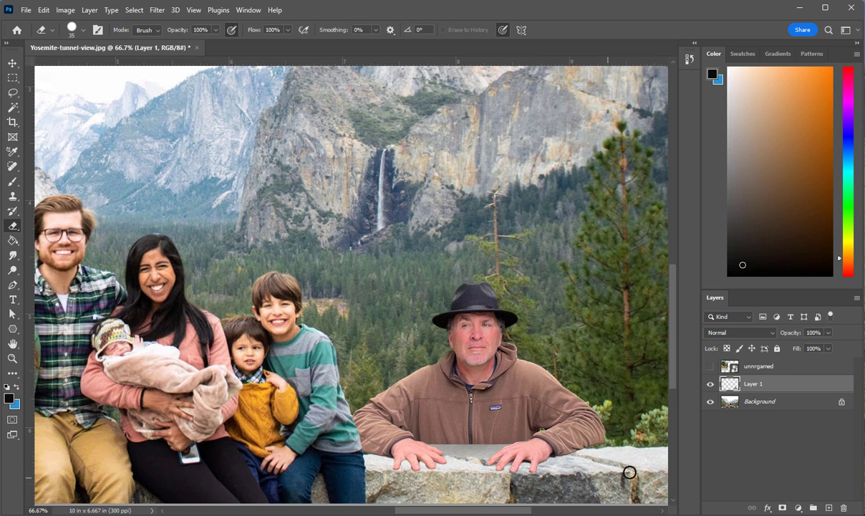
drag(477, 511, 513, 511)
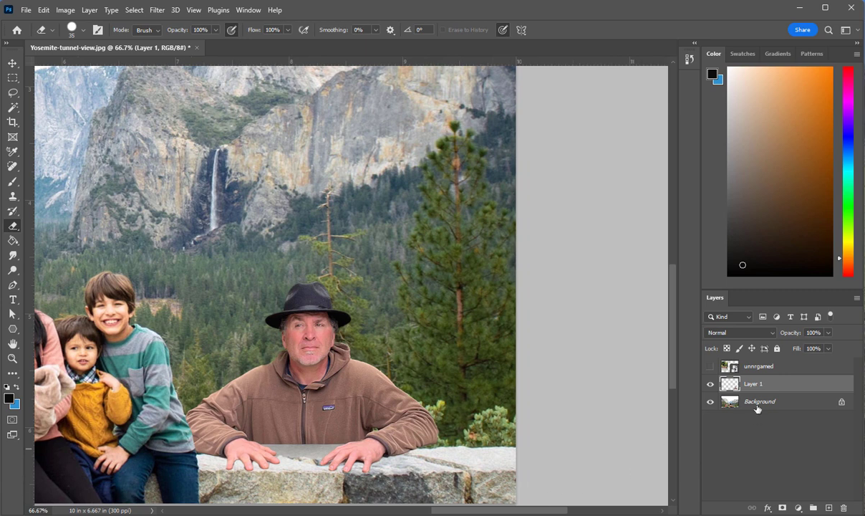
click(762, 403)
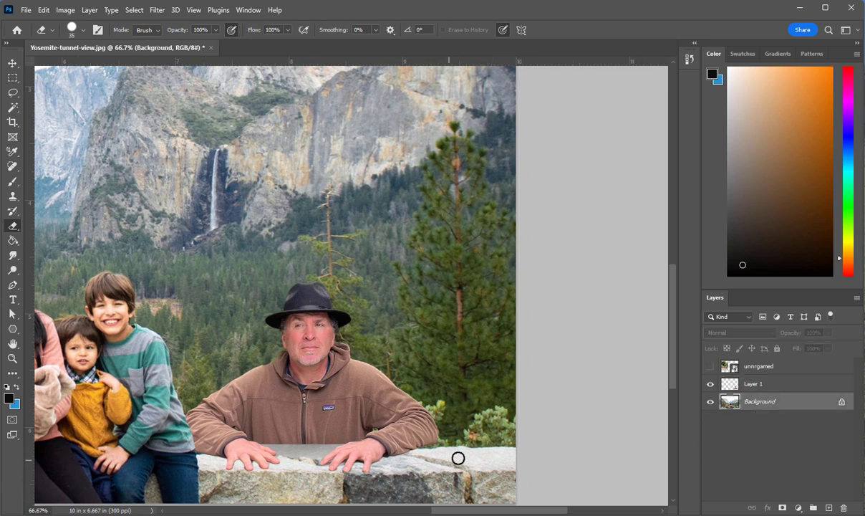
click(13, 195)
key(bracketleft)
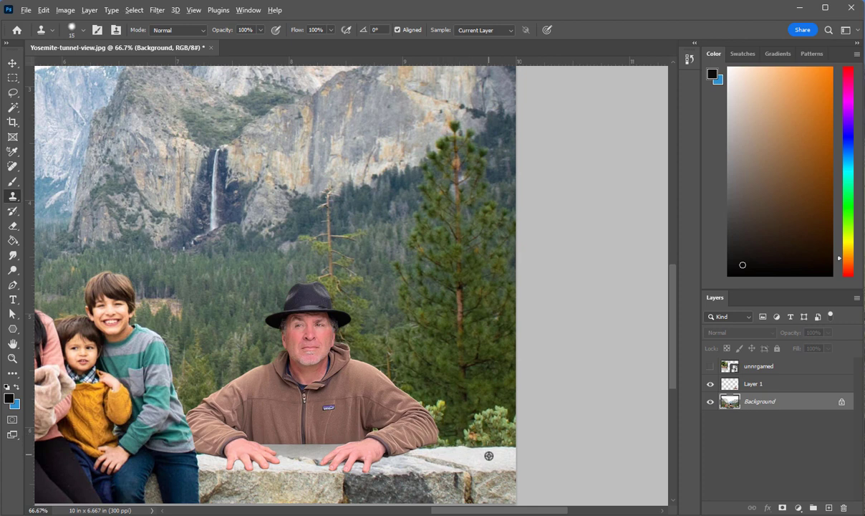
alt+click(488, 456)
click(745, 384)
mouse_move(303, 457)
mouse_down()
mouse_move(283, 456)
mouse_move(323, 455)
mouse_move(274, 447)
mouse_move(328, 451)
mouse_up()
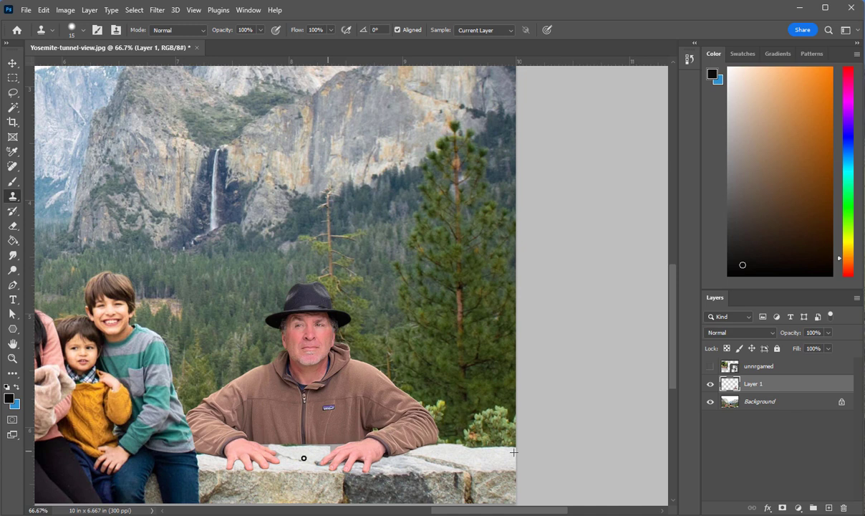
click(761, 402)
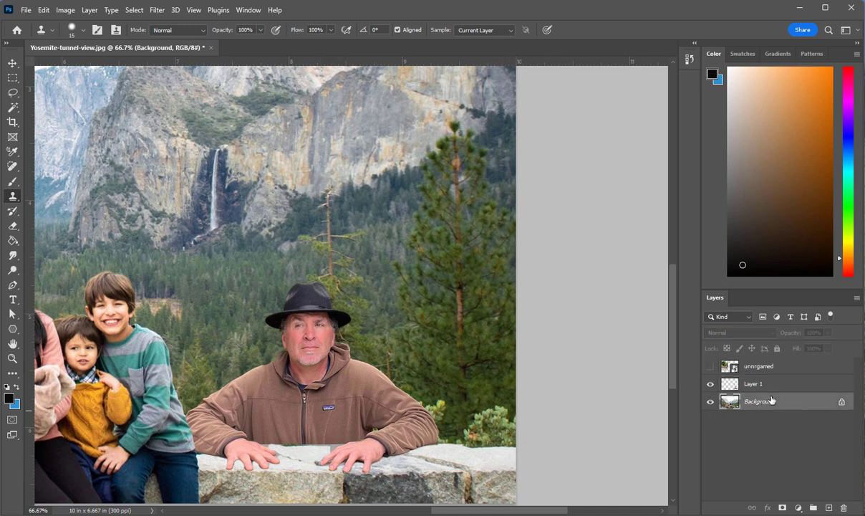
click(732, 383)
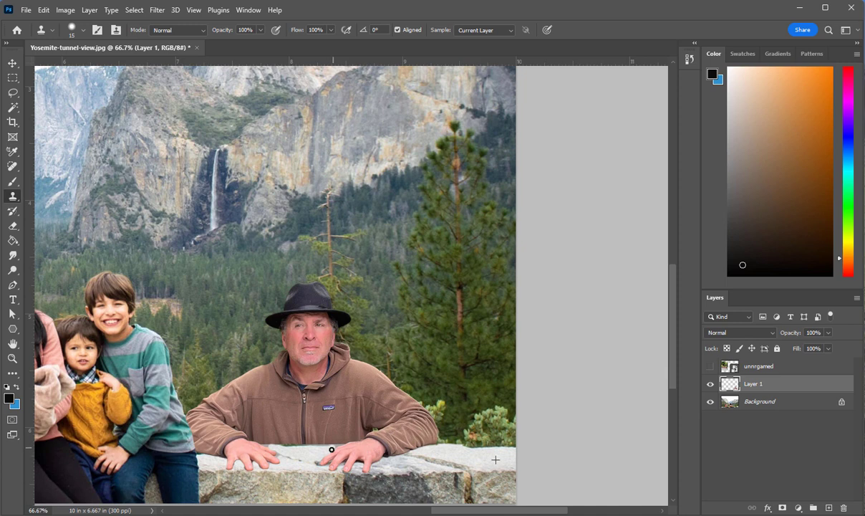
Step: Finish covering the strip between the man's hands on Layer 1 with stone, including a crack cloned from the Background
mouse_move(331, 448)
mouse_down()
mouse_move(271, 448)
mouse_move(319, 444)
mouse_move(294, 455)
mouse_up()
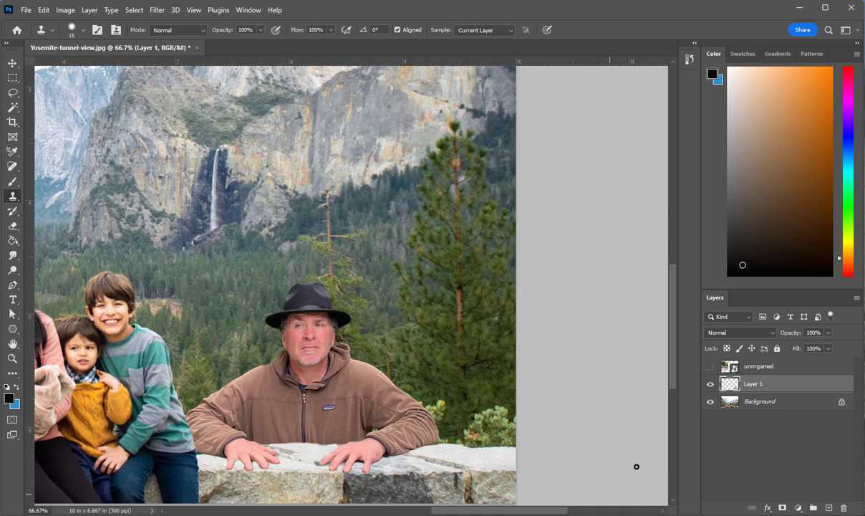
click(768, 403)
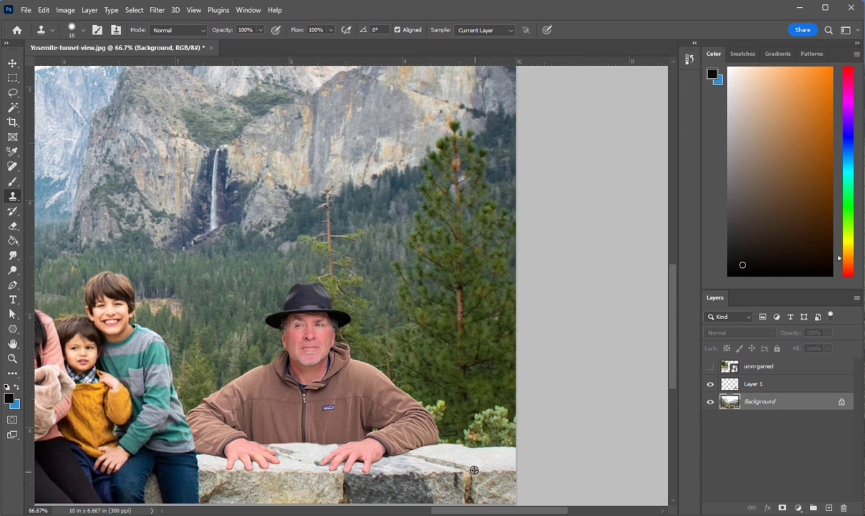
click(770, 384)
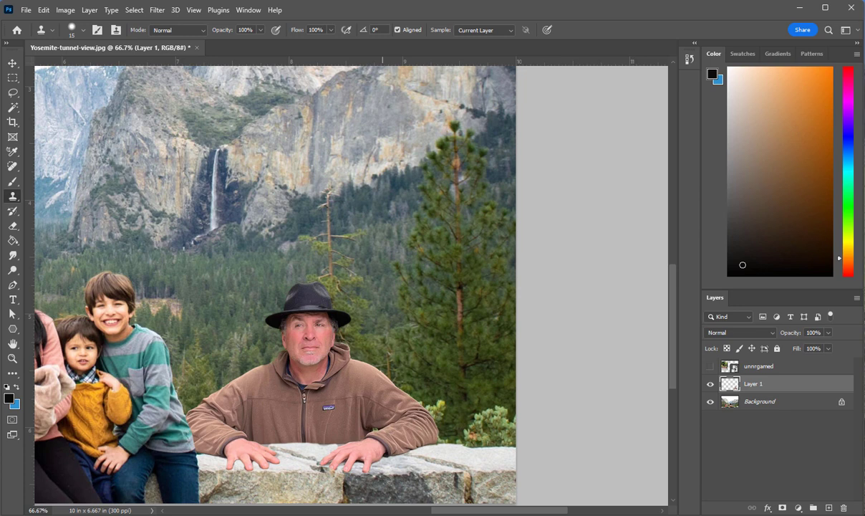
Step: Paint soft shadows around the man's hands on a new layer moved above Layer 1, using a black size 30 brush at 19% opacity
click(774, 402)
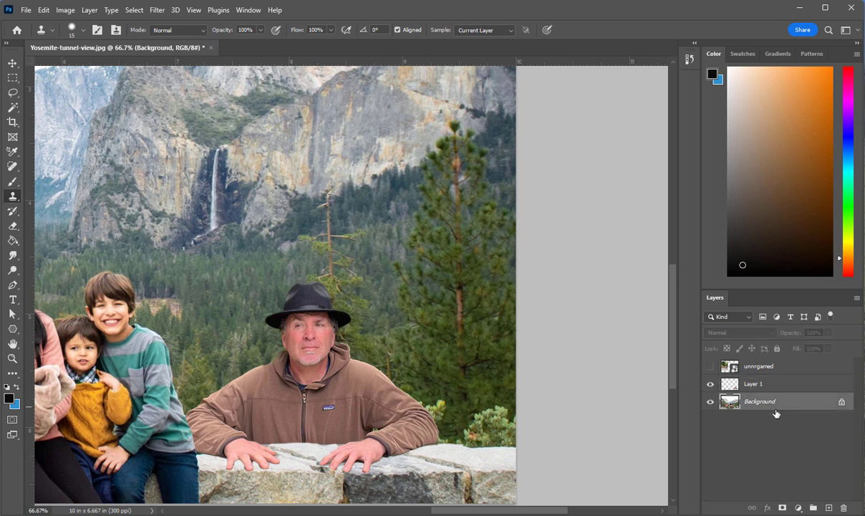
click(828, 508)
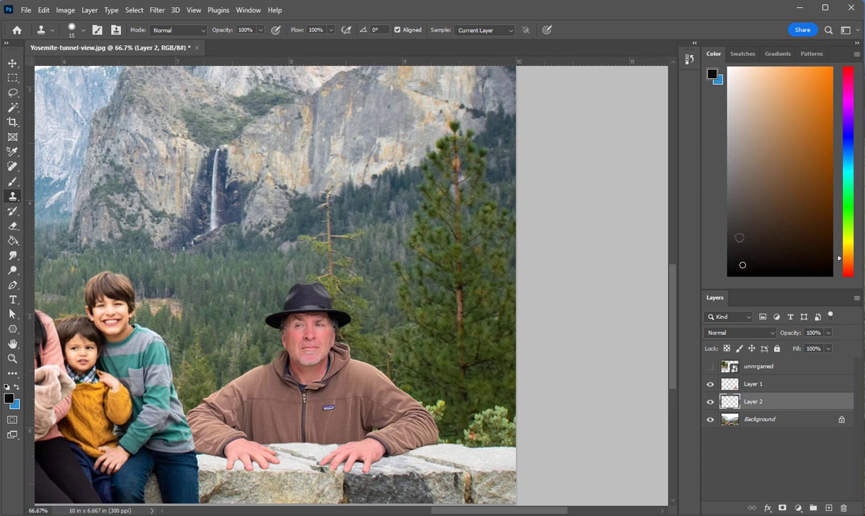
click(12, 180)
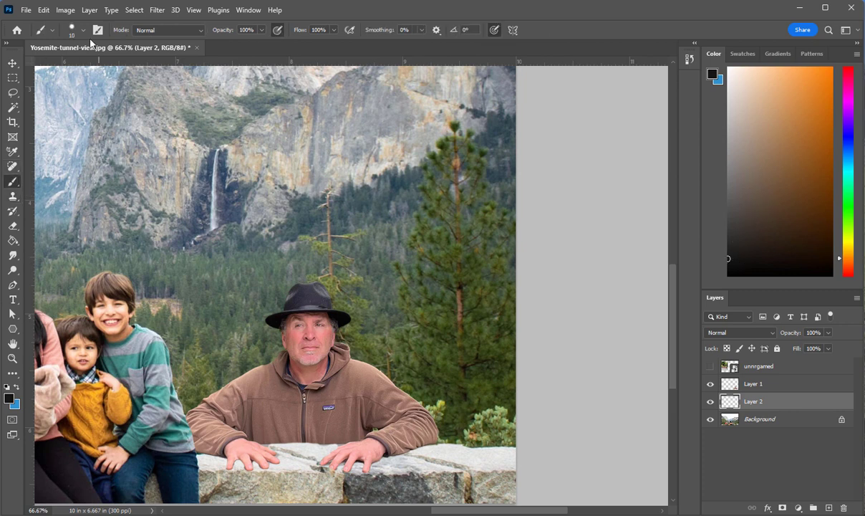
click(83, 30)
click(115, 79)
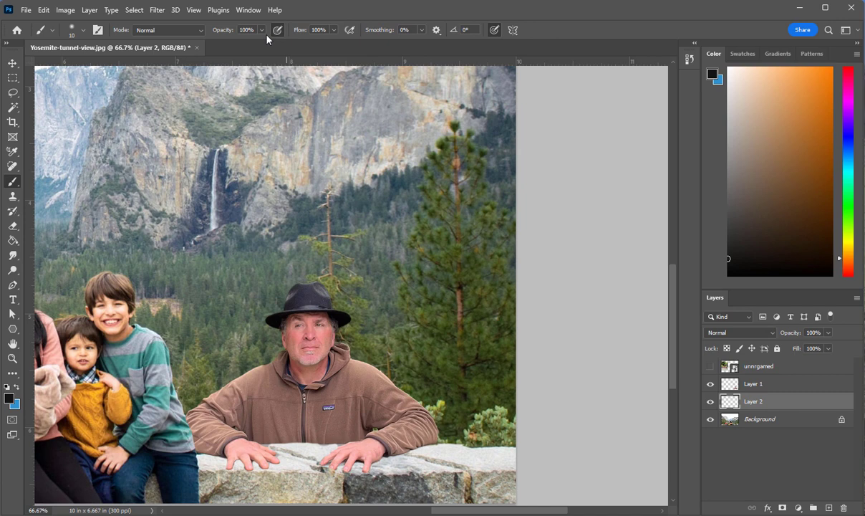
click(262, 30)
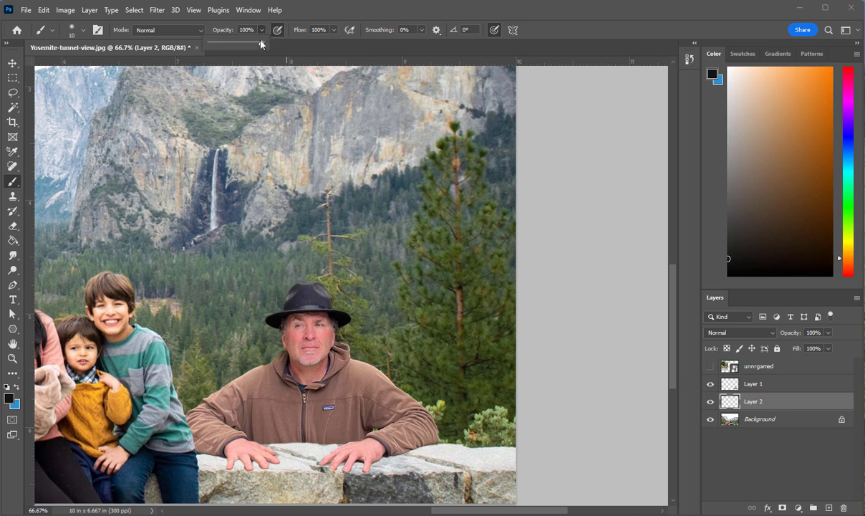
click(219, 43)
key(bracketright)
key(bracketright)
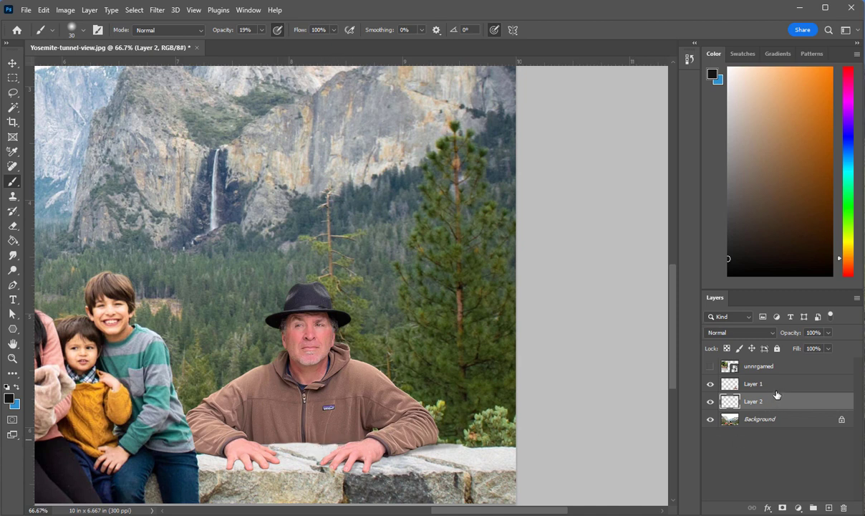
mouse_move(777, 395)
mouse_down()
mouse_move(783, 406)
mouse_move(777, 388)
mouse_up()
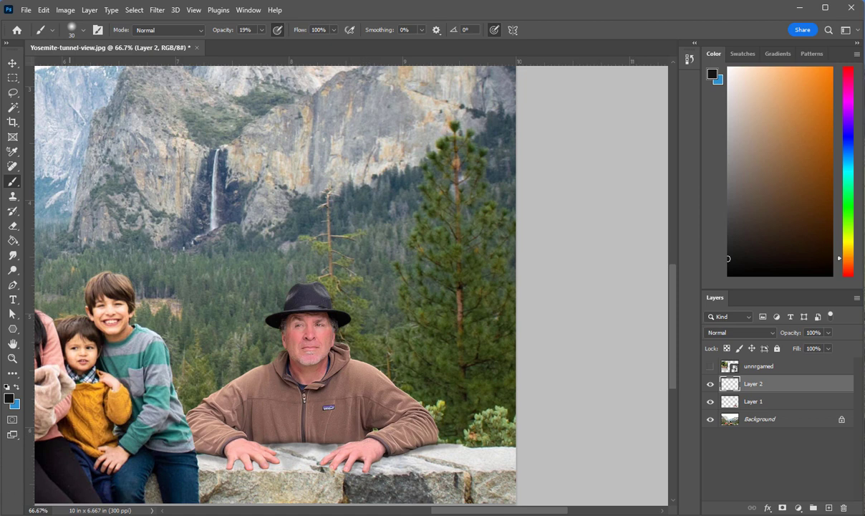
Step: Apply a Hue/Saturation adjustment to Layer 1, shifting the hue slightly towards positive so the man's skin and jacket look less red
drag(505, 511, 461, 512)
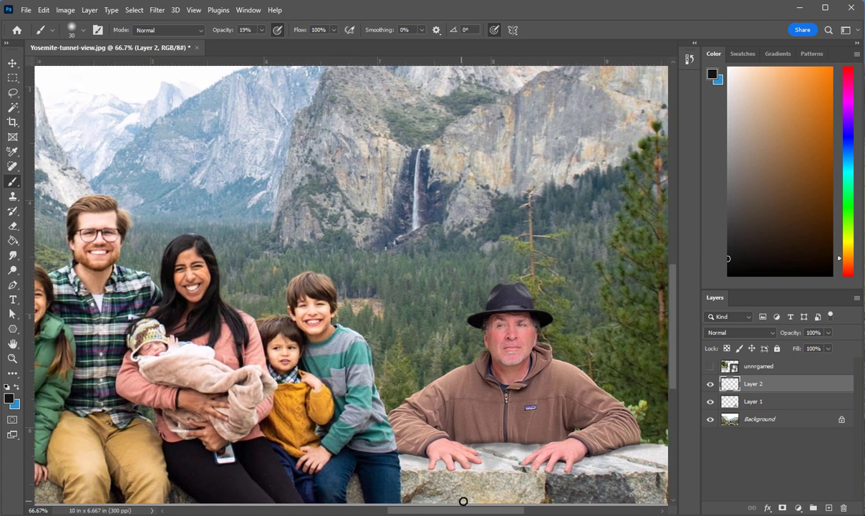
click(65, 10)
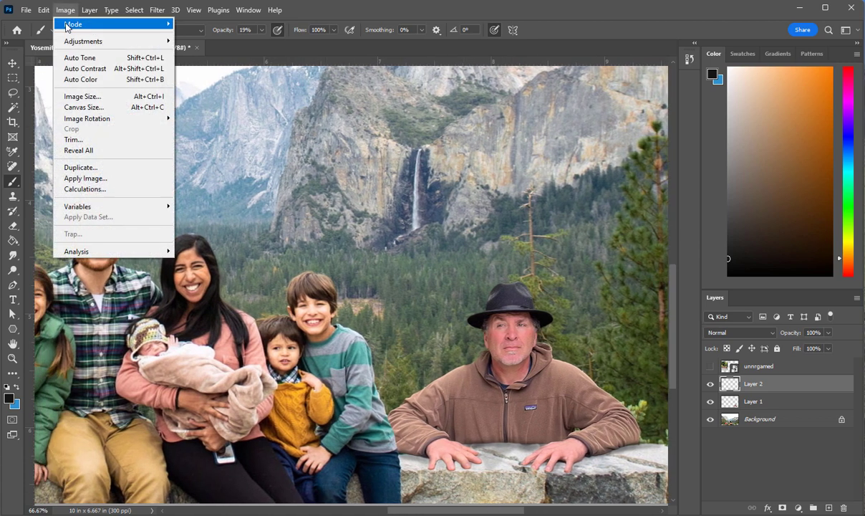
mouse_move(76, 24)
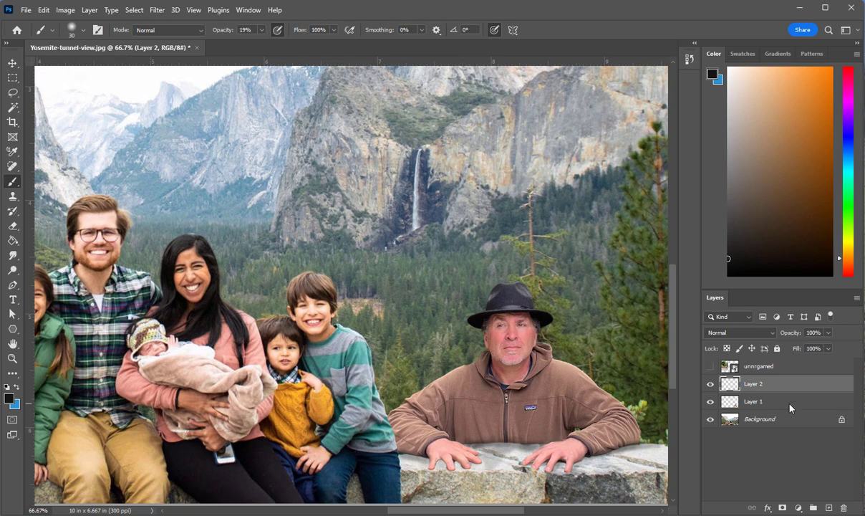
click(827, 401)
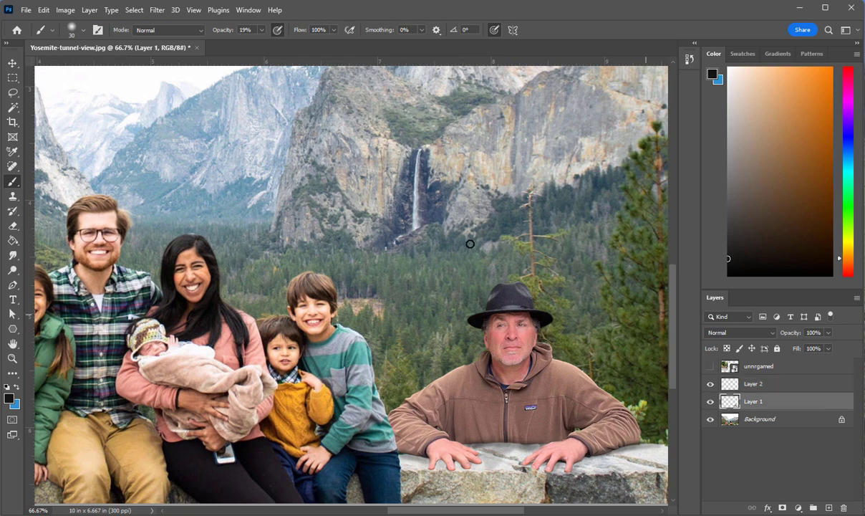
click(65, 10)
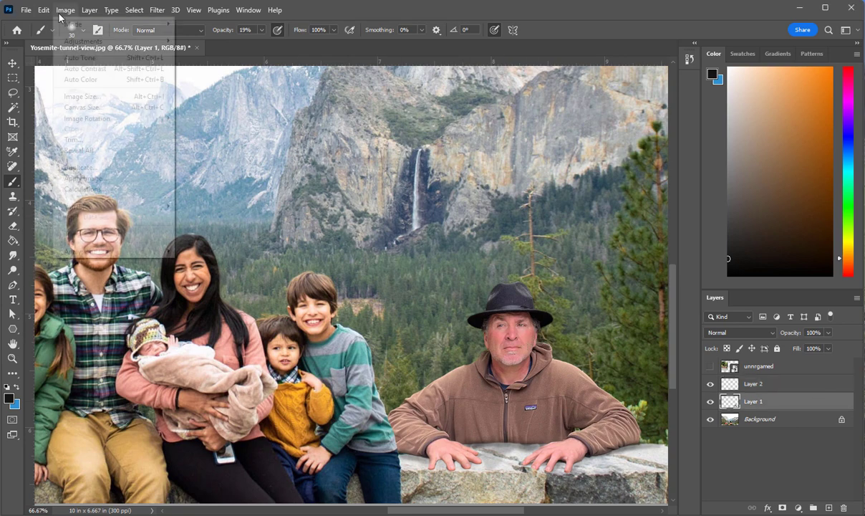
mouse_move(83, 41)
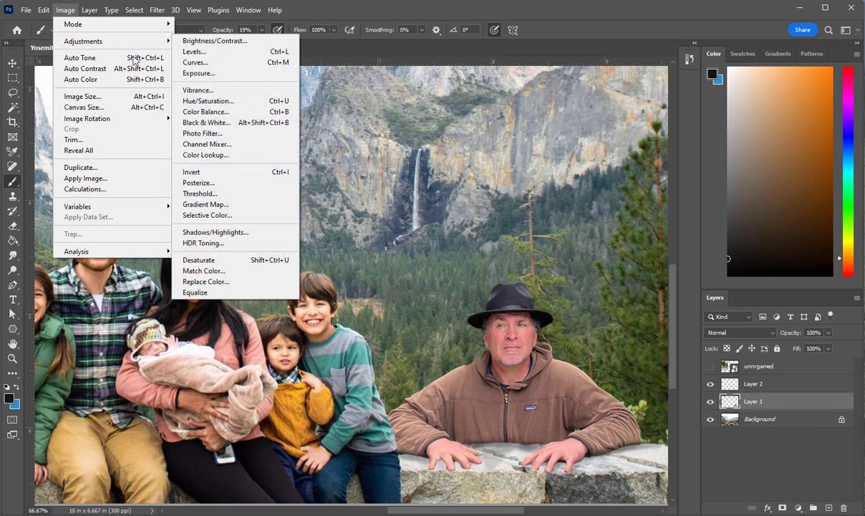
click(214, 104)
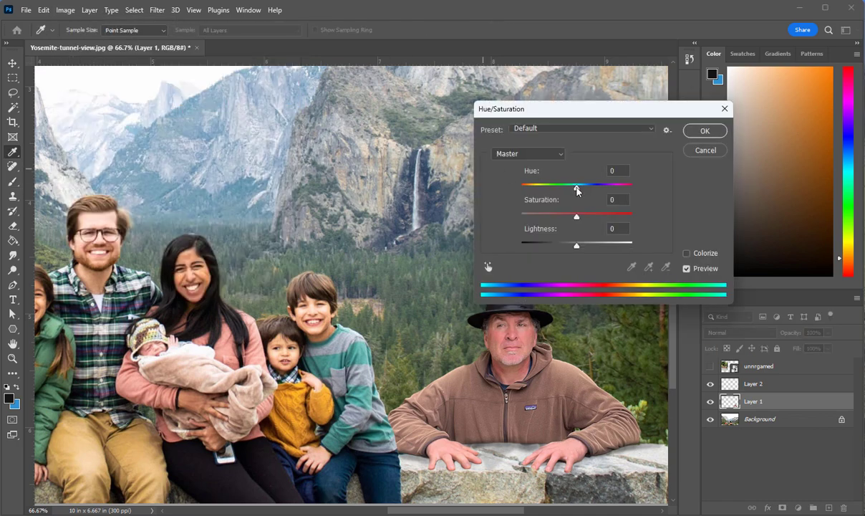
drag(576, 187, 581, 200)
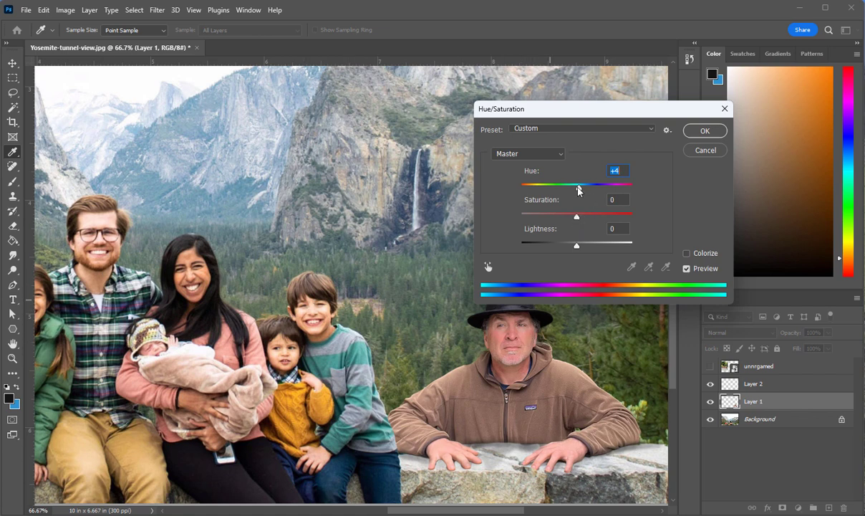
drag(578, 191, 585, 199)
mouse_move(576, 222)
mouse_down()
mouse_move(589, 222)
mouse_move(567, 221)
mouse_move(575, 225)
mouse_up()
drag(583, 186, 581, 206)
key(shift+Tab)
click(704, 130)
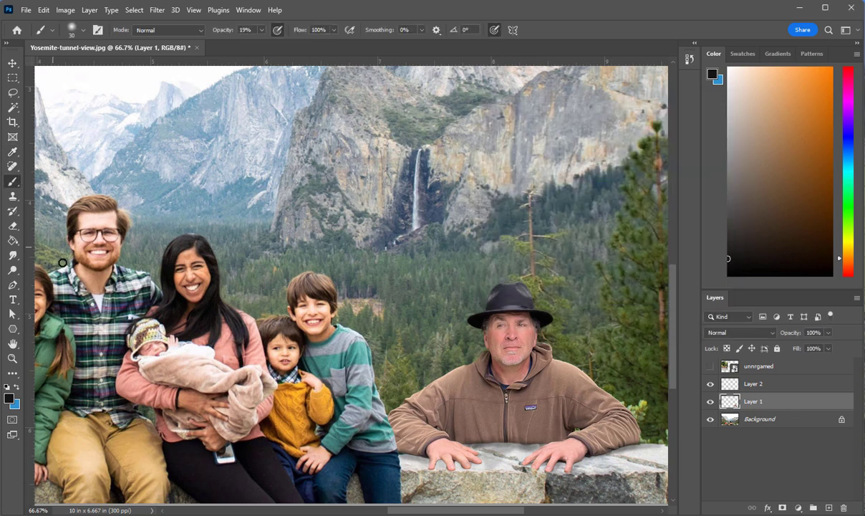
Step: Apply a Brightness/Contrast adjustment to the man on Layer 1 with brightness -11, contrast 92 and Use Legacy off
click(65, 10)
mouse_move(82, 41)
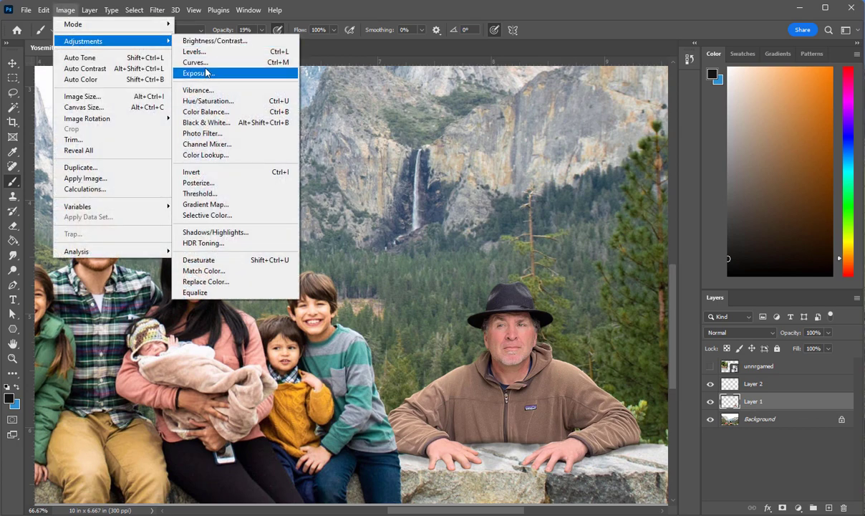
click(193, 41)
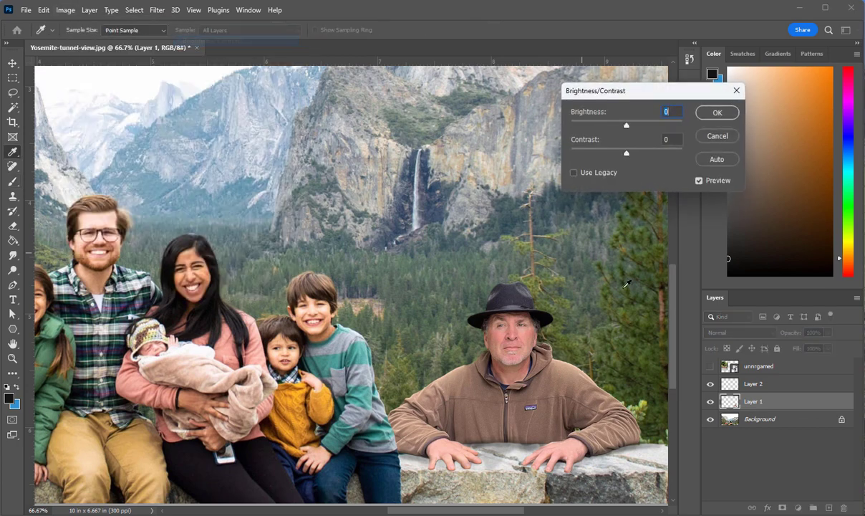
click(576, 172)
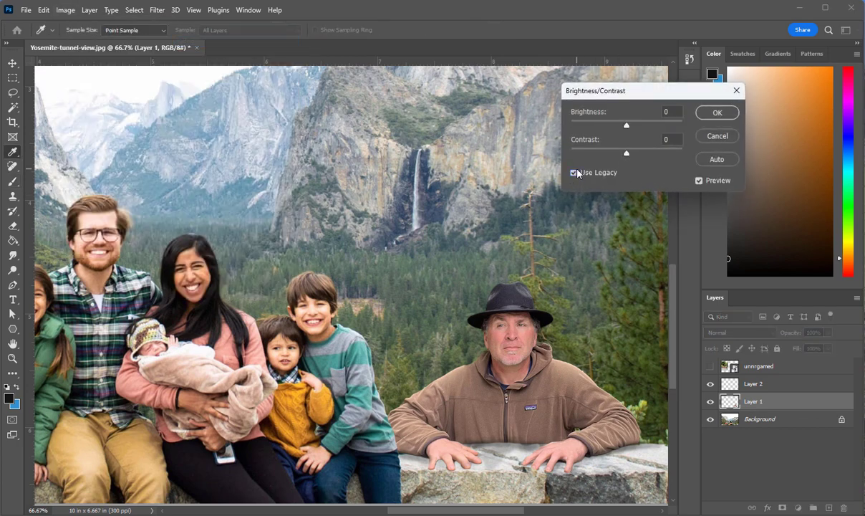
click(613, 171)
drag(627, 154, 677, 153)
drag(630, 126, 623, 139)
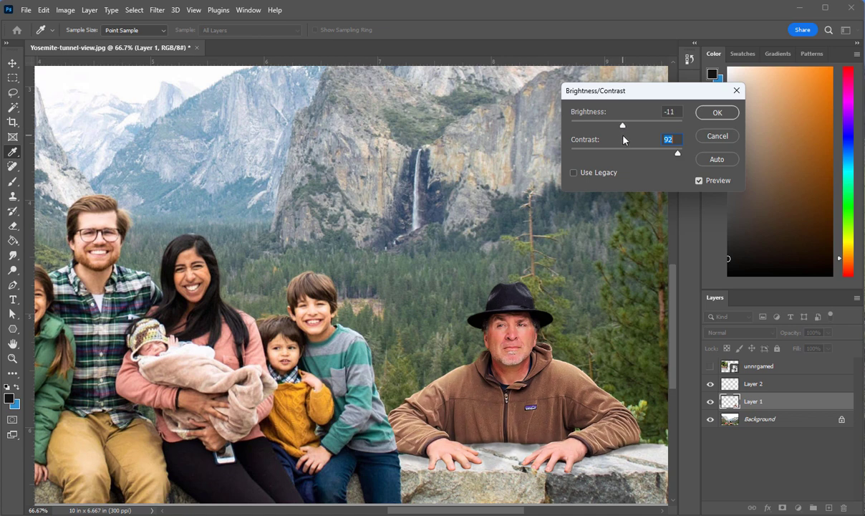
click(717, 113)
key(b)
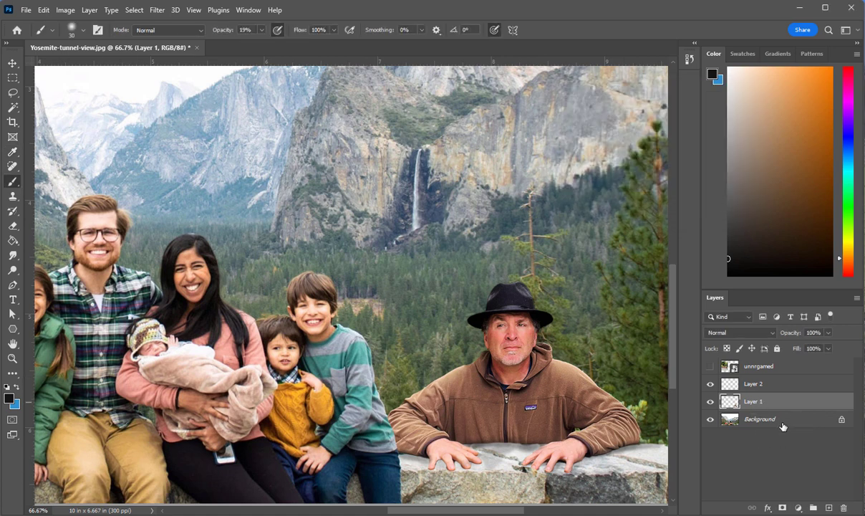
Step: Clean up the painted shadow edges around the man's hands on Layer 2 with a reduced eraser size
click(729, 382)
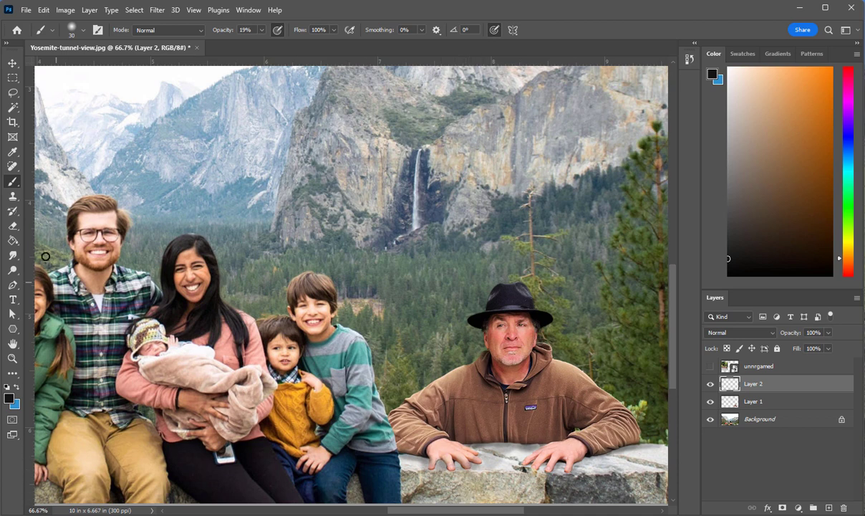
click(12, 225)
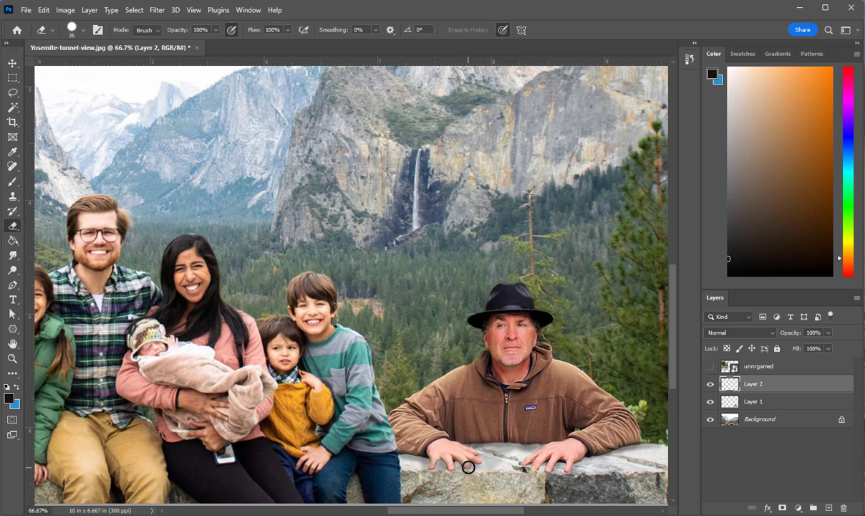
key(bracketleft)
key(bracketleft)
Step: Review the whole composite at 25% and 33.3% zoom to check how the man blends in with the family
click(12, 358)
alt+click(315, 358)
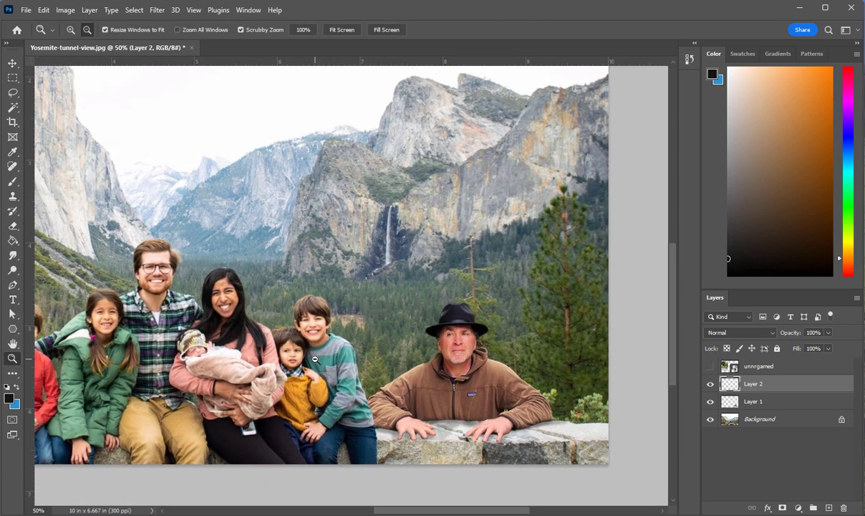
alt+click(315, 359)
alt+click(315, 358)
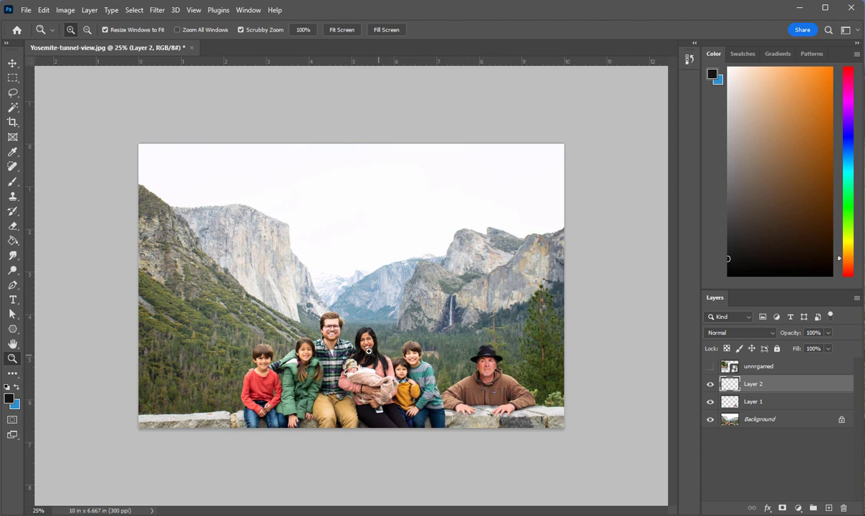
key(ctrl+plus)
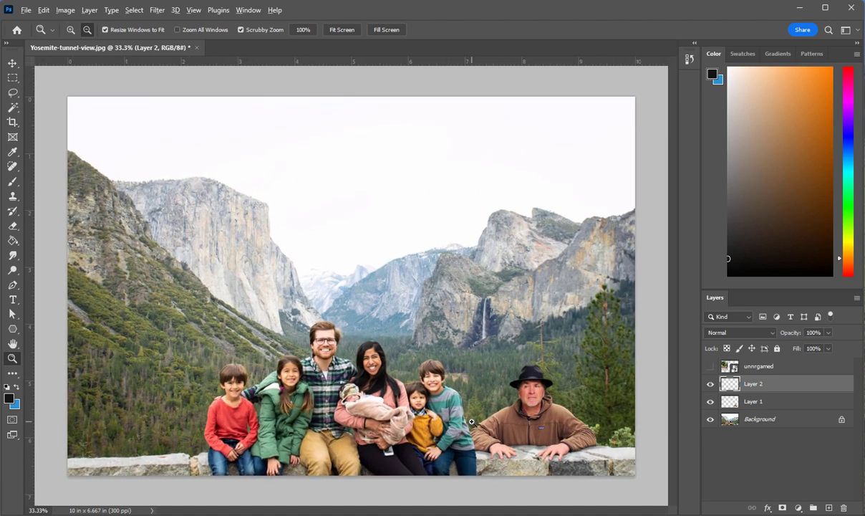
alt+click(473, 422)
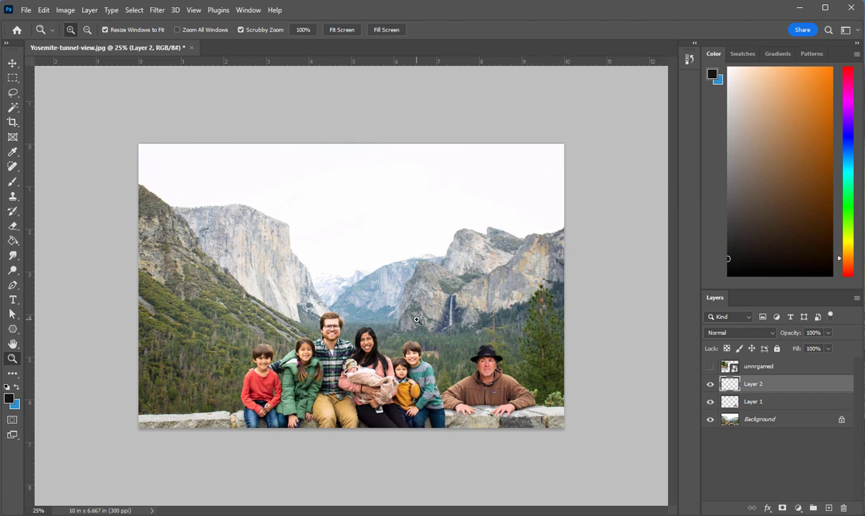
click(491, 382)
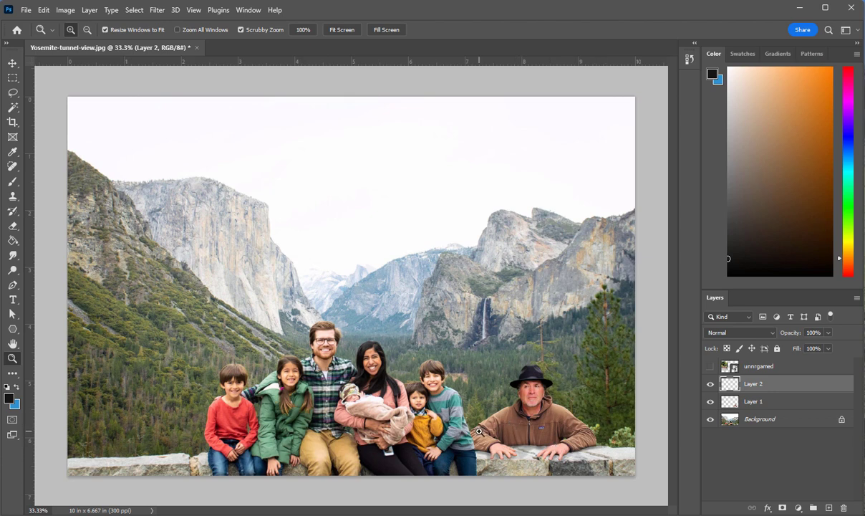
Step: Show the source photo layer unnrgamed and look through the available selection commands
click(711, 366)
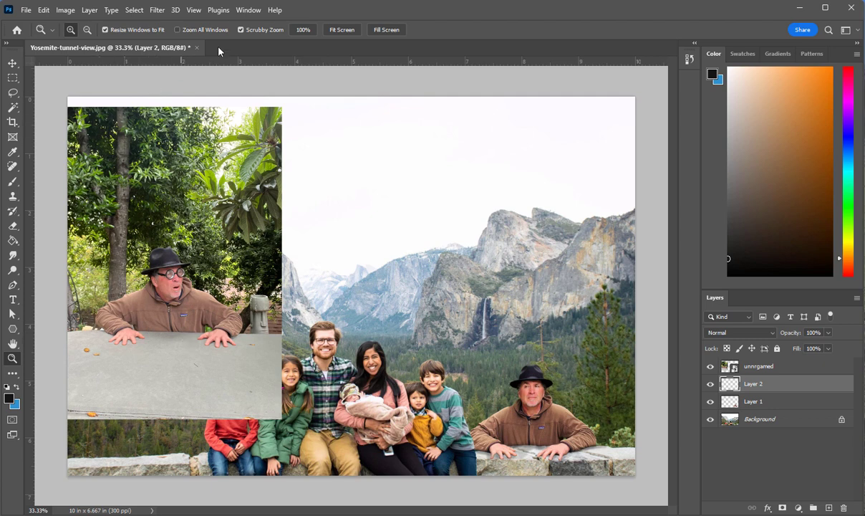
click(142, 14)
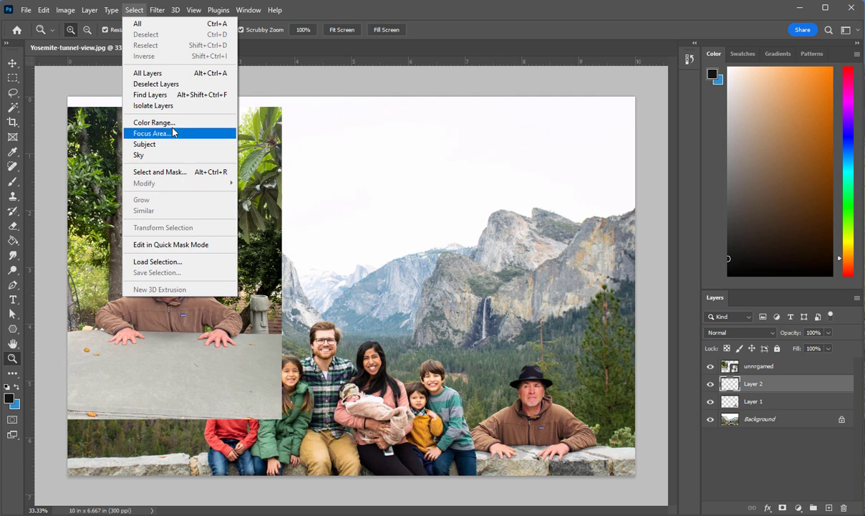
click(458, 40)
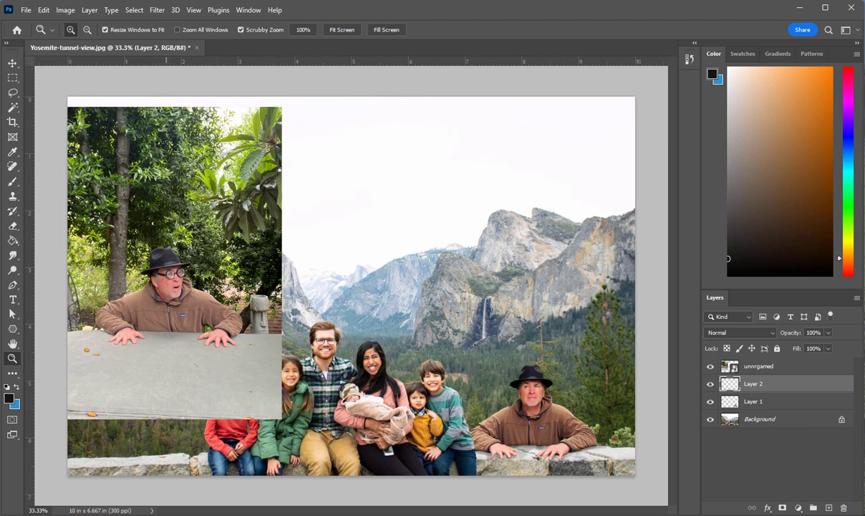
click(129, 13)
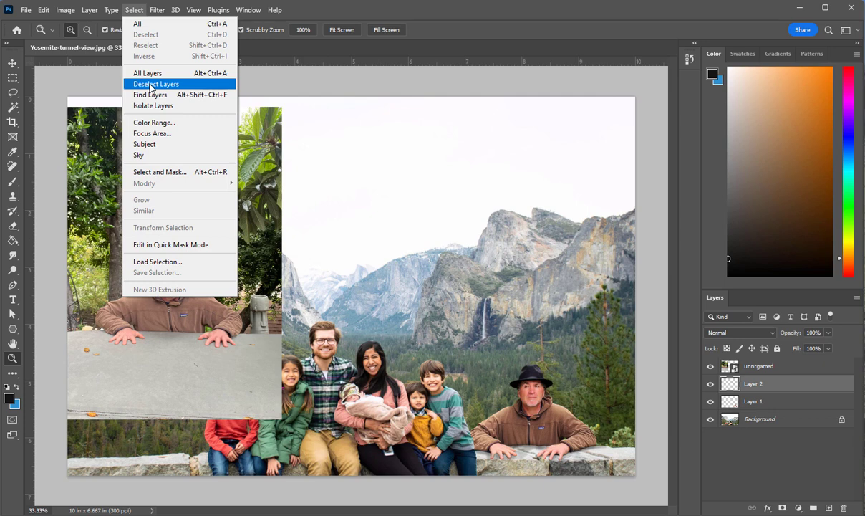
Step: Select the man in the unnrgamed source photo with Select Subject and copy him onto a new layer
click(156, 144)
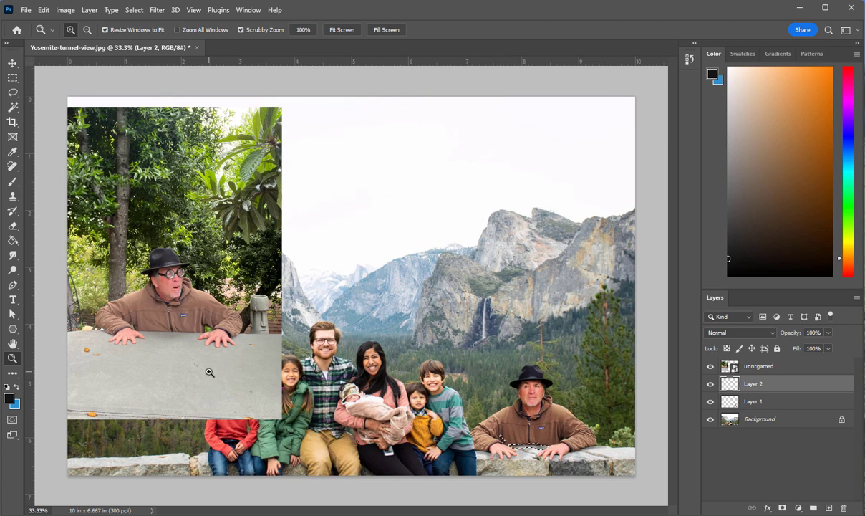
click(752, 366)
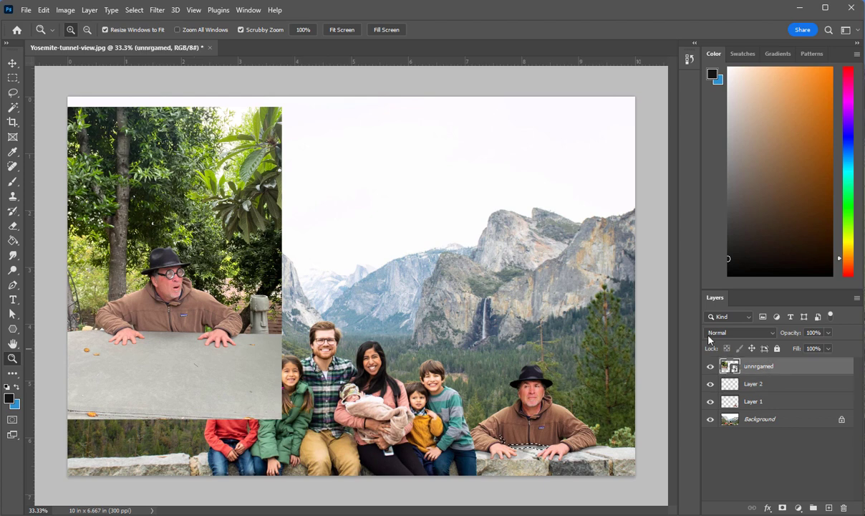
click(132, 10)
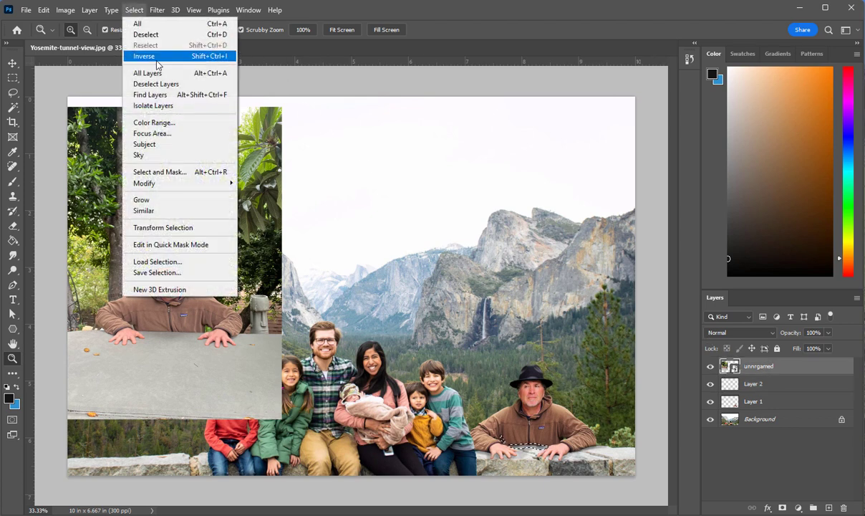
click(149, 144)
click(393, 200)
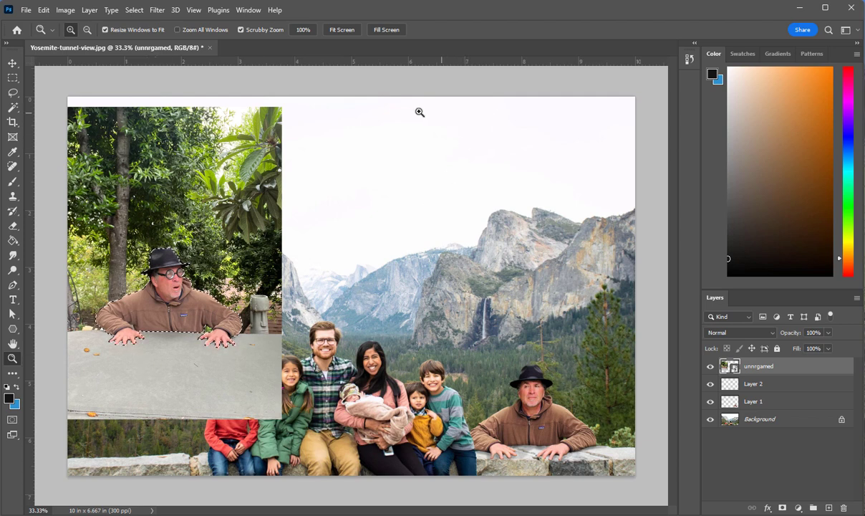
click(13, 63)
key(ctrl+j)
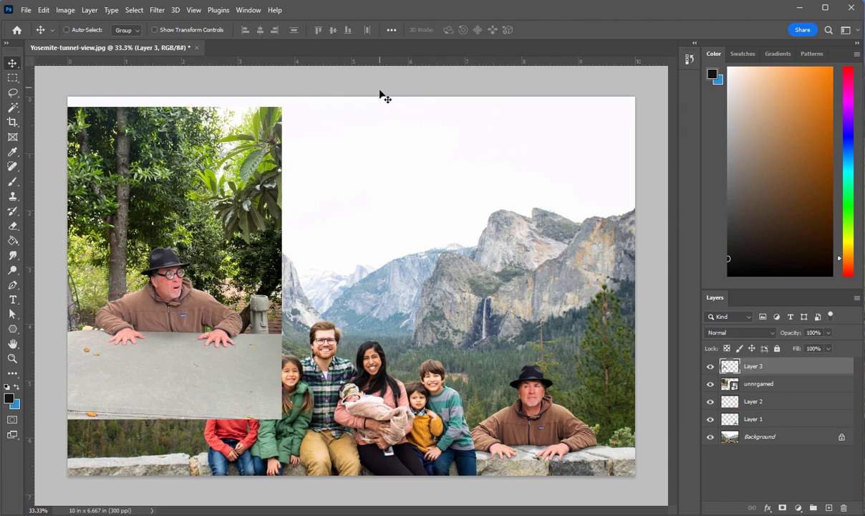
Step: Hide the unnrgamed photo layer, unlock the Background layer and move unnrgamed to the bottom of the layer stack
drag(225, 116, 478, 139)
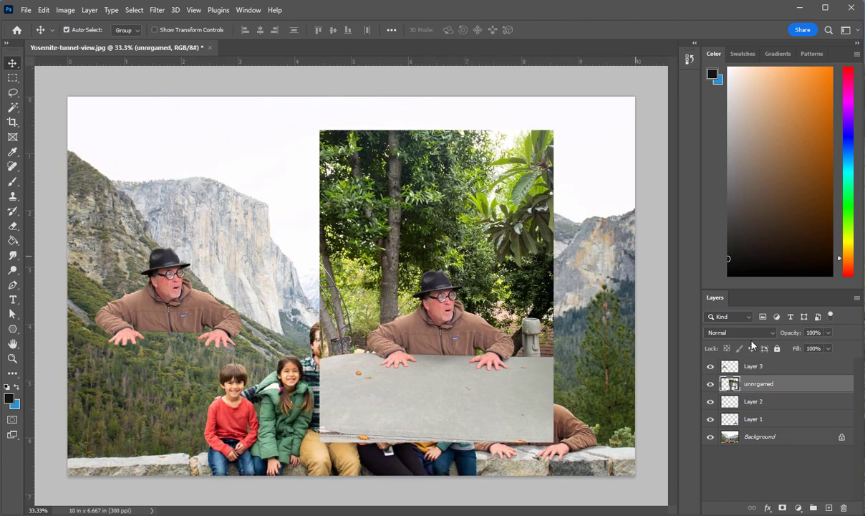
click(711, 384)
drag(744, 384, 760, 459)
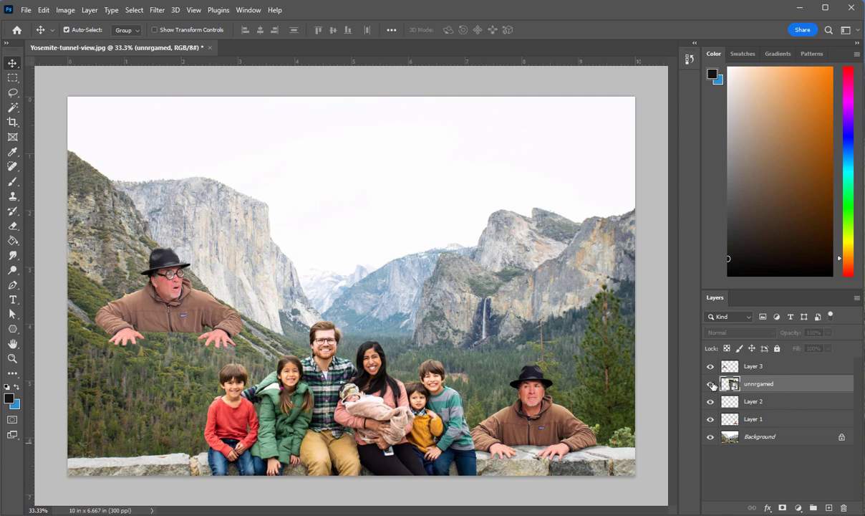
click(711, 386)
click(712, 385)
drag(752, 385, 782, 443)
click(841, 438)
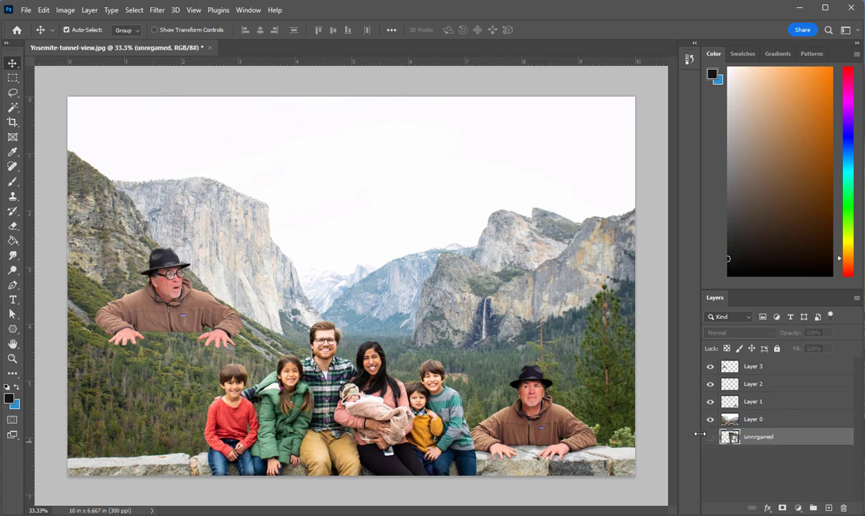
Step: Move the new cutout man on Layer 3 to the wall's left end and scale him to about 93.5%
drag(172, 319, 151, 432)
key(ctrl)
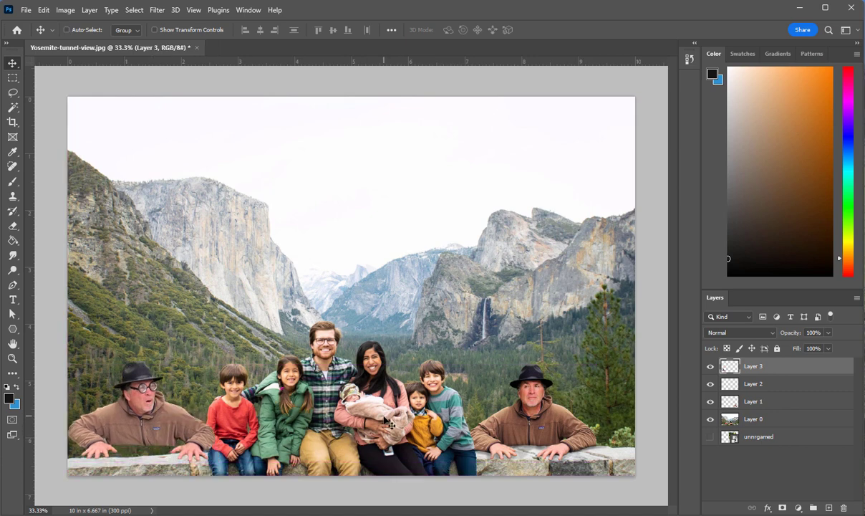
key(ctrl+t)
drag(214, 462, 205, 454)
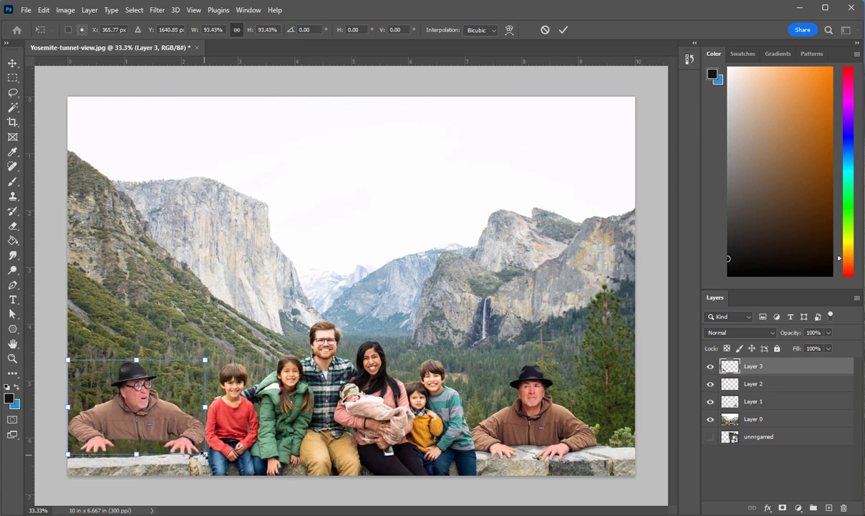
drag(152, 393, 166, 407)
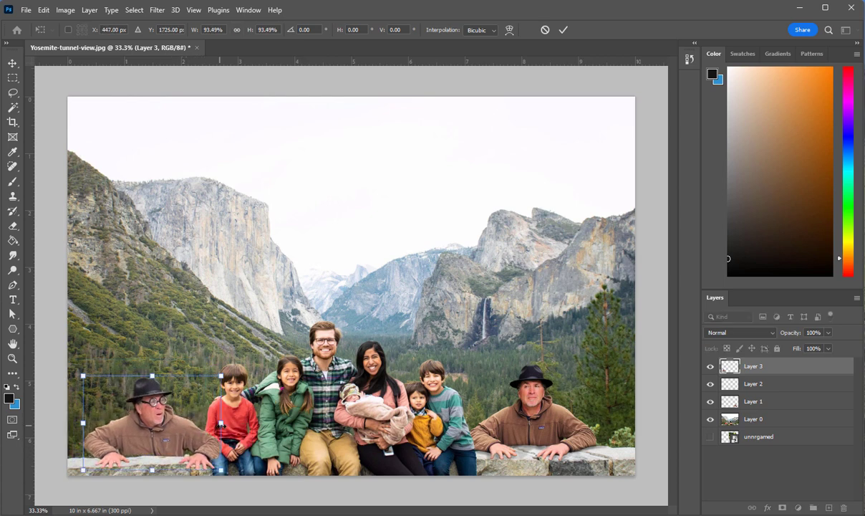
Step: Skew the man on Layer 3 vertically about -4°, reduce him to about 78.5% width and 87% height, and fit him left of the boy in red
drag(220, 426, 216, 417)
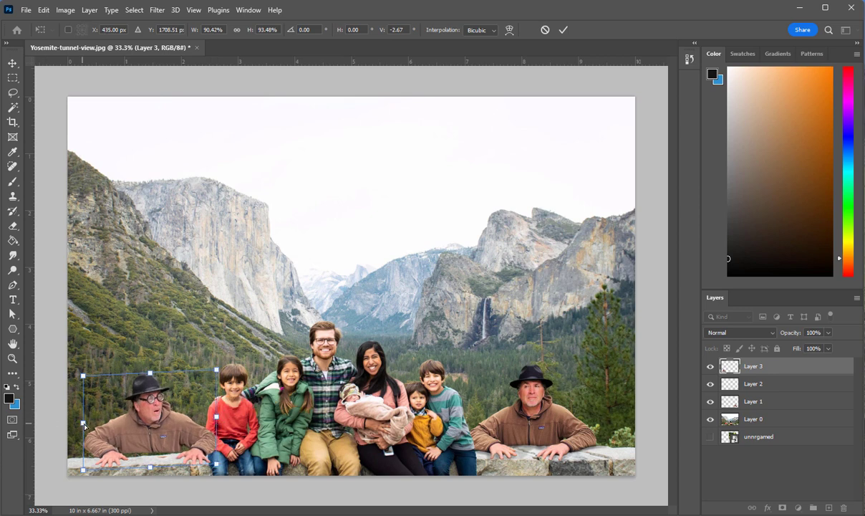
drag(84, 425, 88, 431)
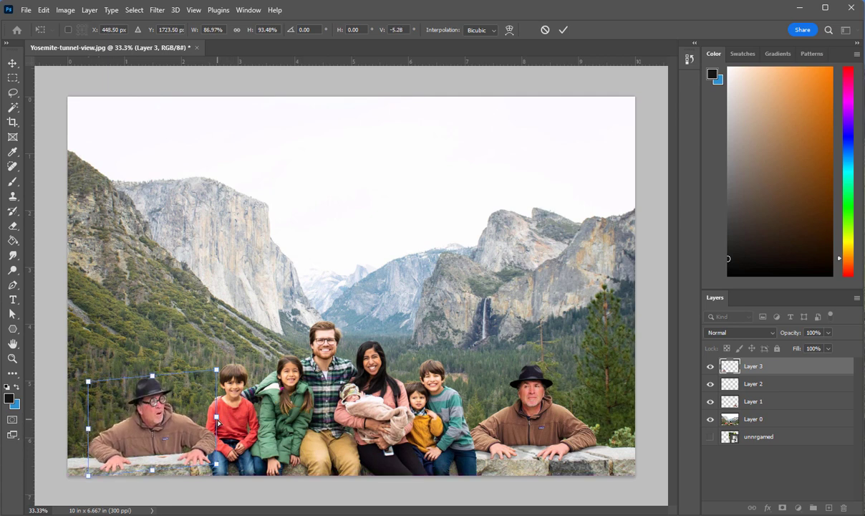
drag(219, 423, 217, 421)
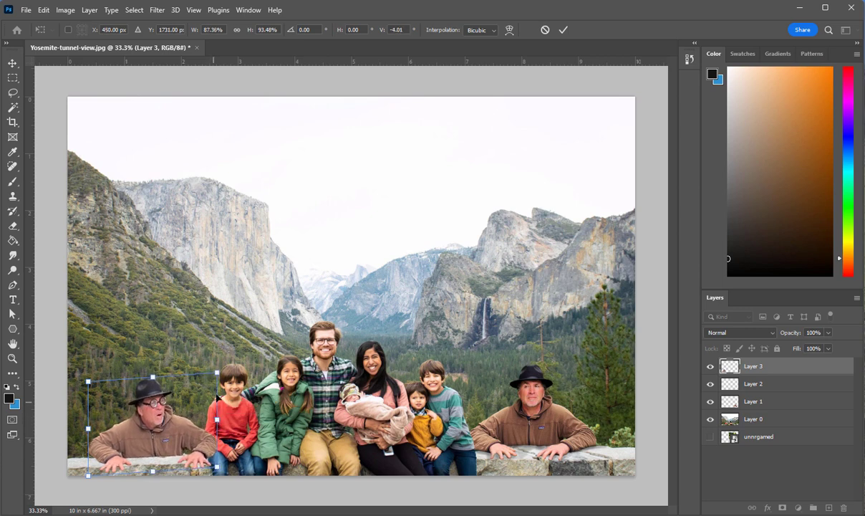
drag(217, 374, 204, 380)
drag(154, 451, 166, 449)
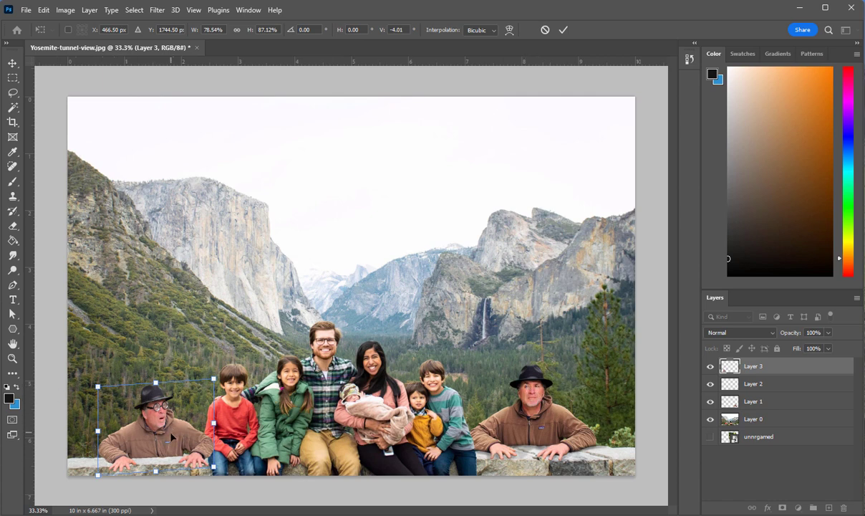
drag(172, 436, 150, 438)
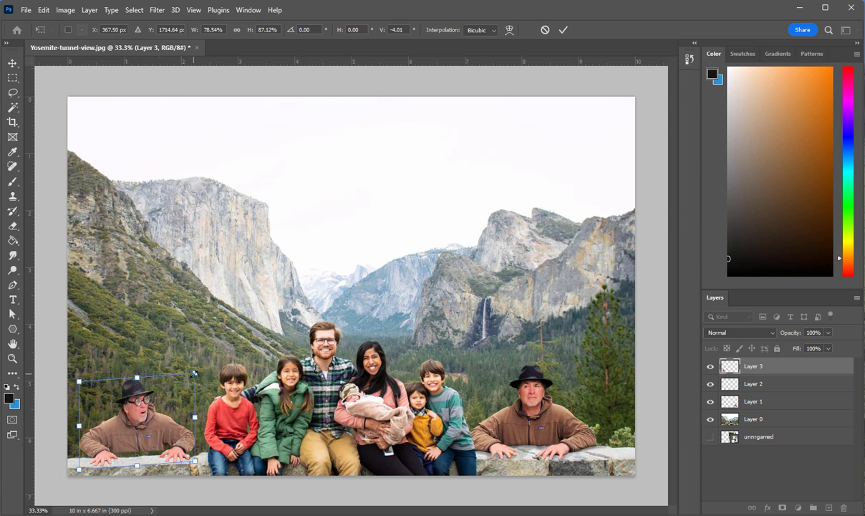
drag(194, 375, 195, 379)
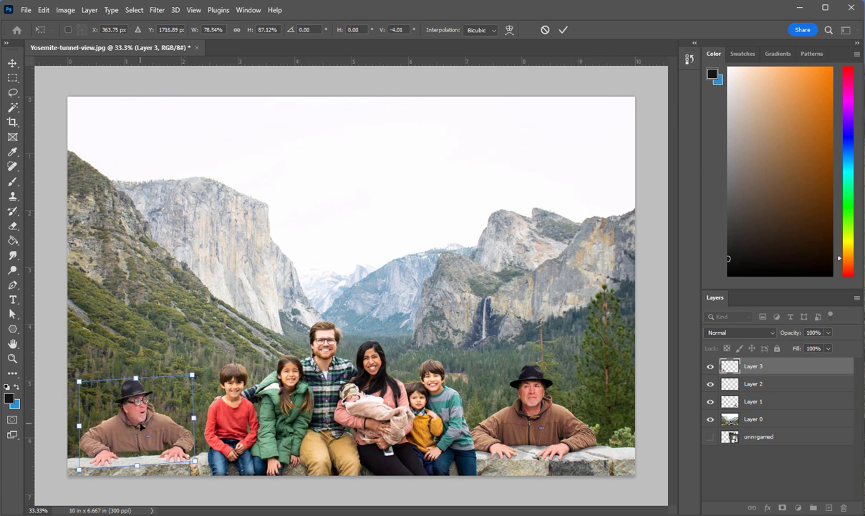
key(Return)
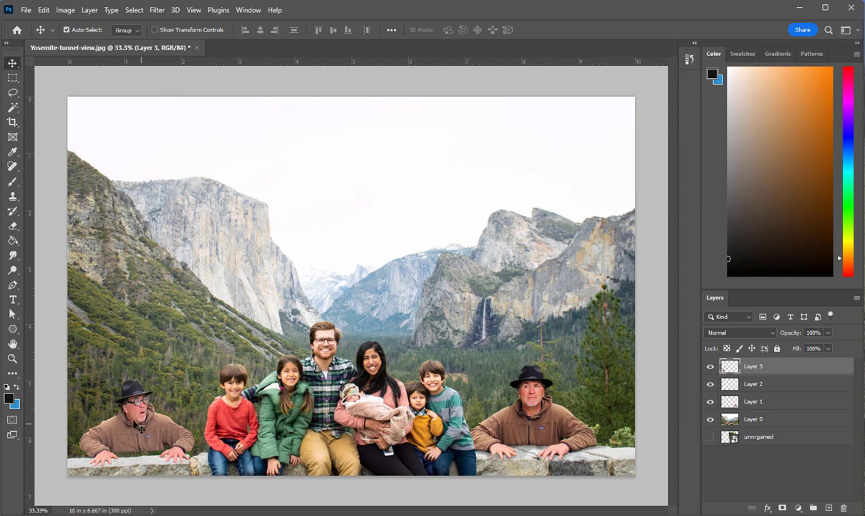
Step: Lasso the lower strip of the man's jacket on Layer 3 and copy it onto a new layer
click(13, 358)
click(125, 463)
click(125, 462)
click(125, 463)
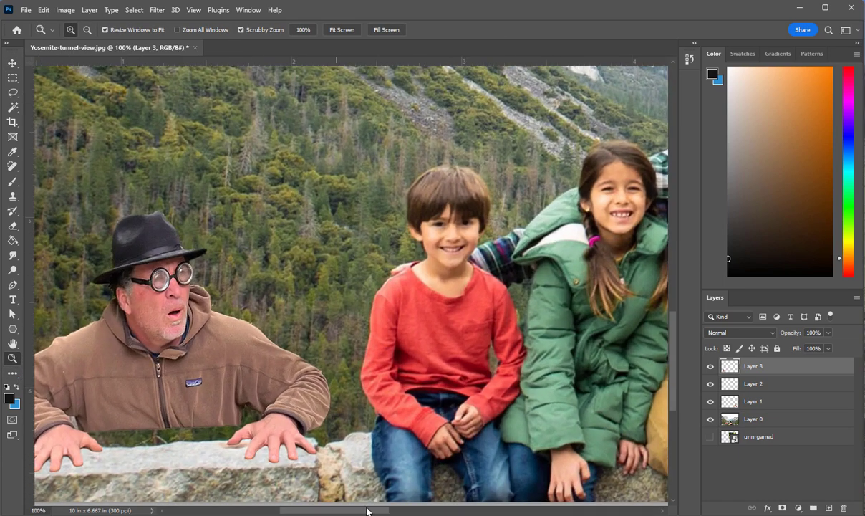
drag(367, 509, 329, 503)
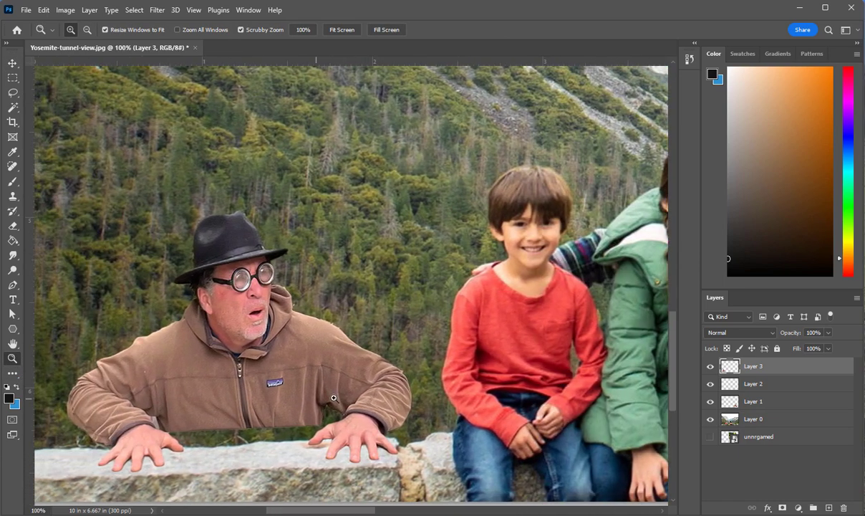
click(12, 93)
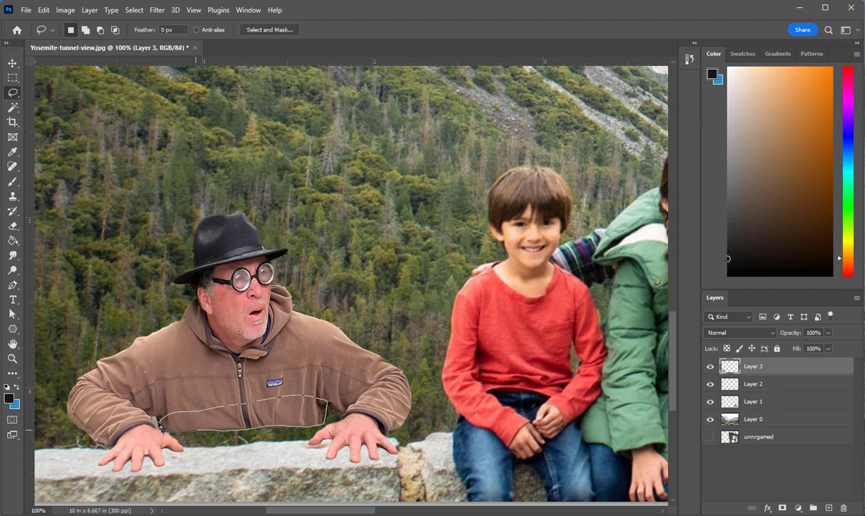
drag(161, 427, 160, 428)
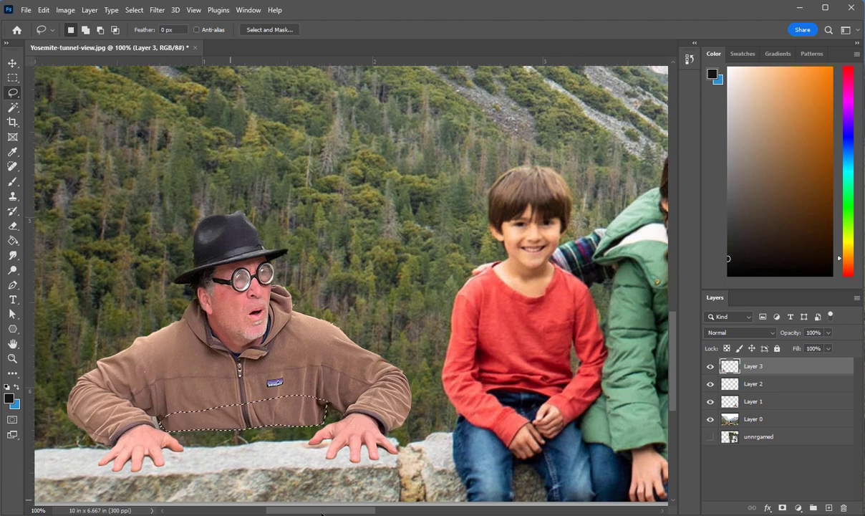
key(ctrl+j)
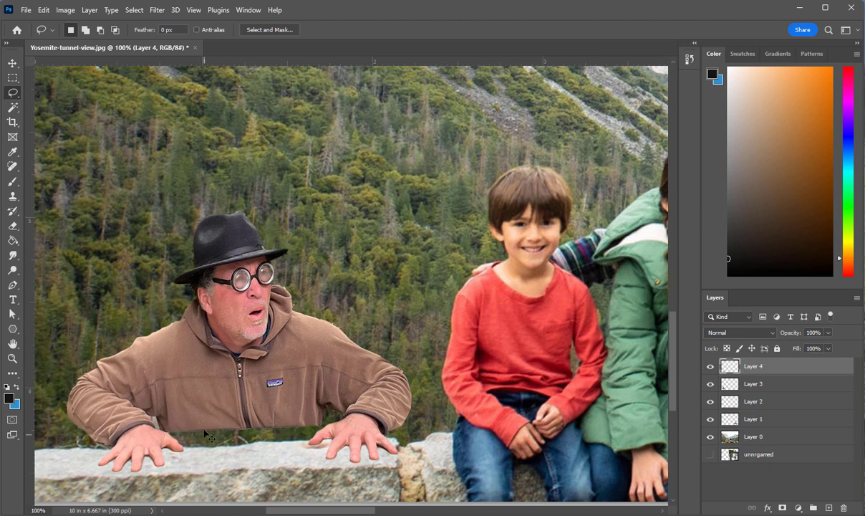
Step: Move the copied jacket strip down into the gap above the wall and nudge it to line up with the zipper
click(12, 63)
drag(216, 432, 224, 450)
mouse_move(286, 434)
mouse_down()
mouse_move(291, 449)
mouse_move(287, 440)
mouse_up()
key(Up)
key(Up)
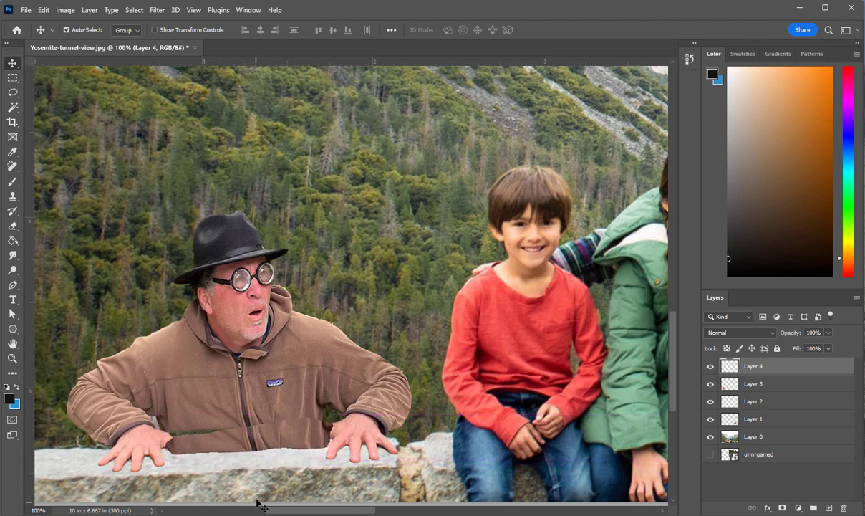
key(Left)
key(Left)
key(Up)
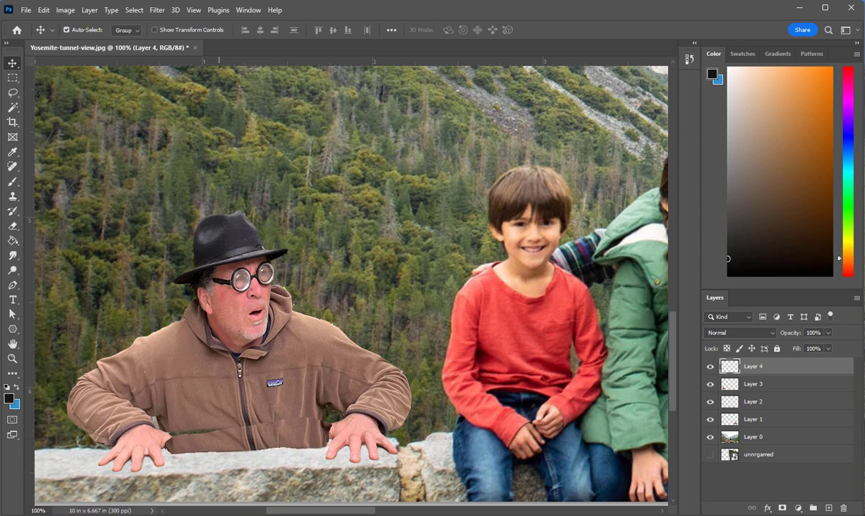
Step: Stretch the jacket strip on Layer 4 upward to about 125% height and skew it horizontally about 5° to match the jacket
key(ctrl+t)
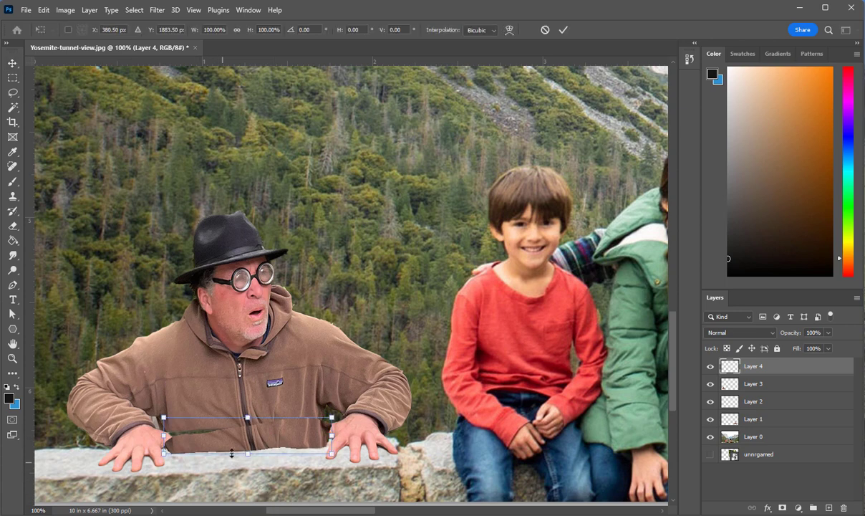
drag(247, 417, 248, 406)
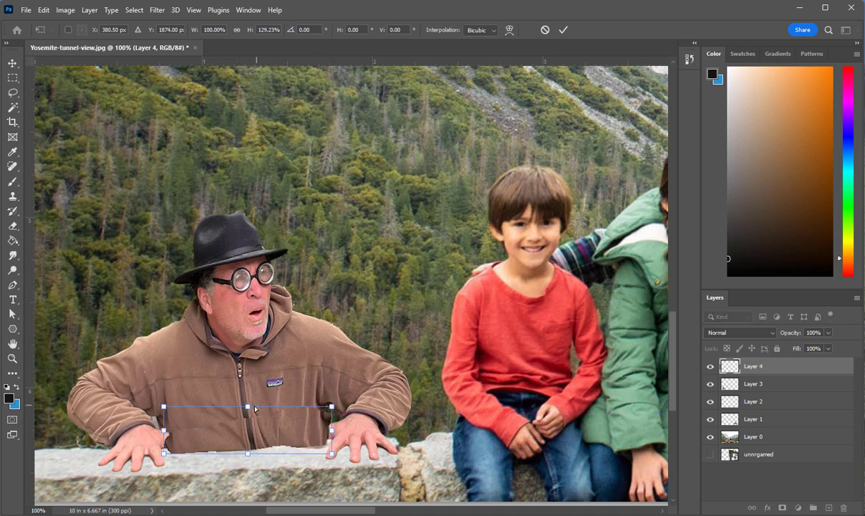
drag(249, 409, 245, 410)
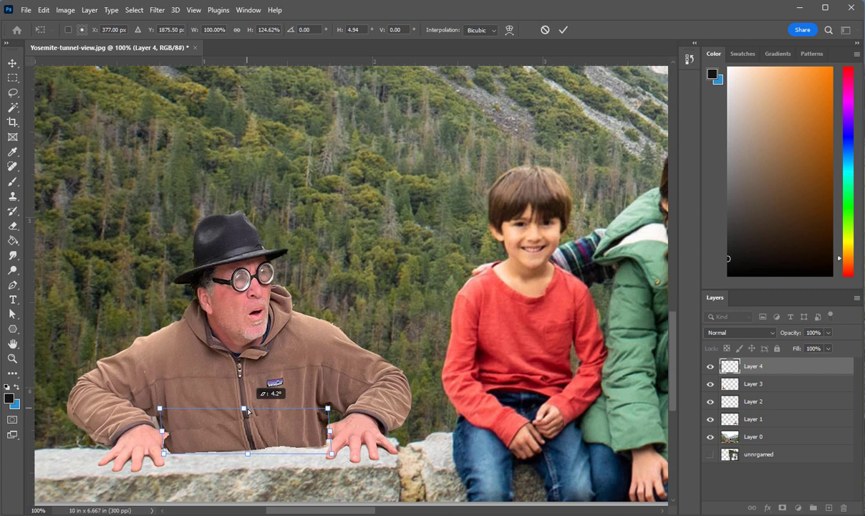
key(Return)
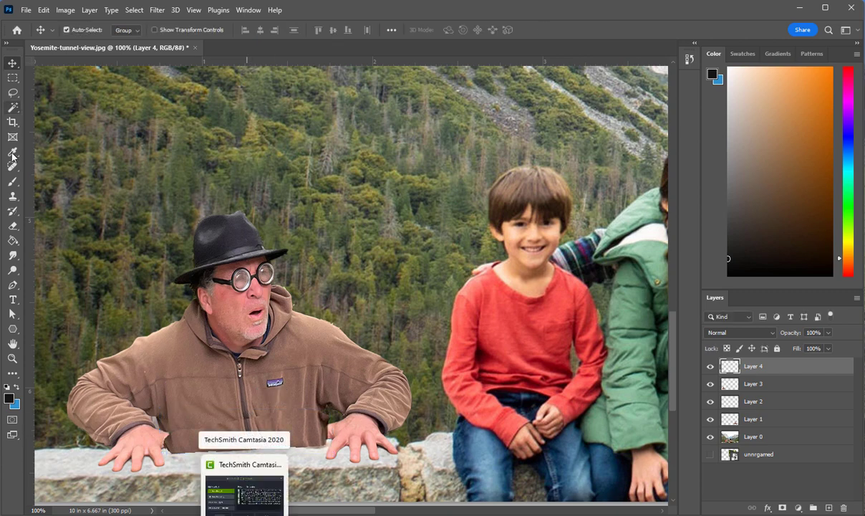
Step: Erase the jacket strip where it overlaps the wall and hands with Layer 4 at 60% opacity, and restore the layer to 100%
click(12, 225)
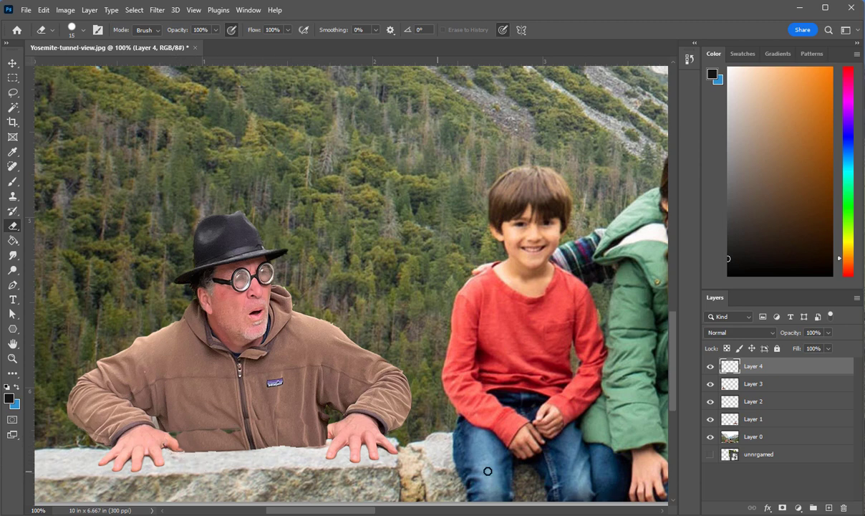
click(828, 332)
drag(831, 346, 808, 345)
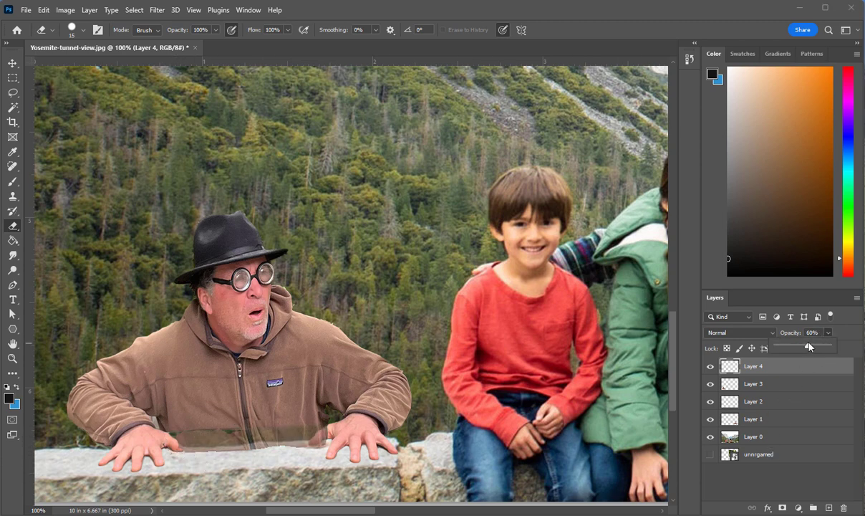
click(181, 456)
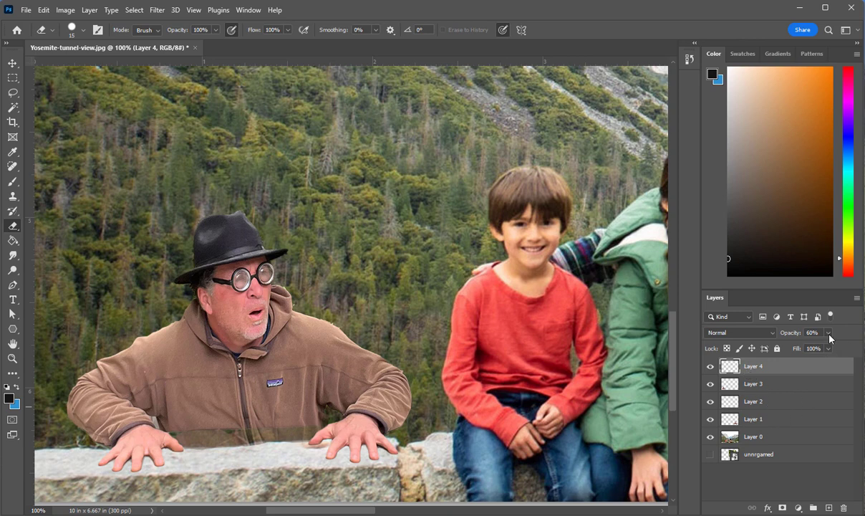
drag(828, 332, 864, 354)
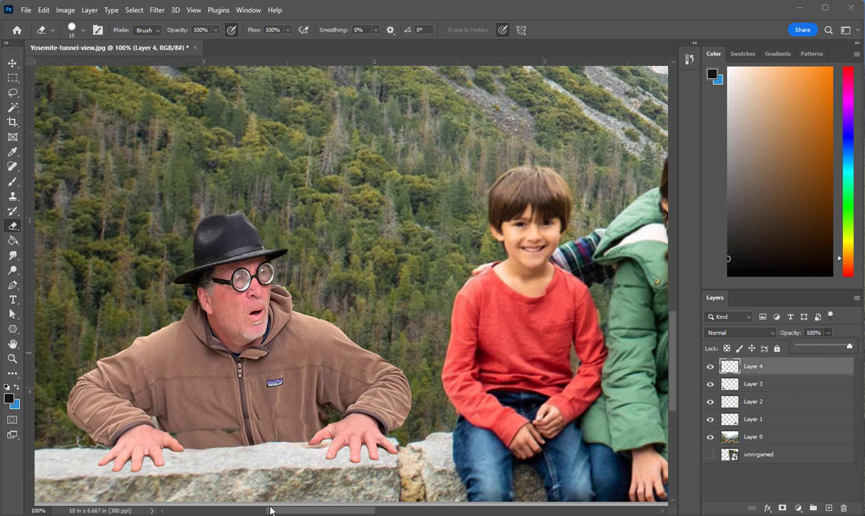
Step: Select Layer 3 and Layer 4 and merge them into a single layer
click(13, 194)
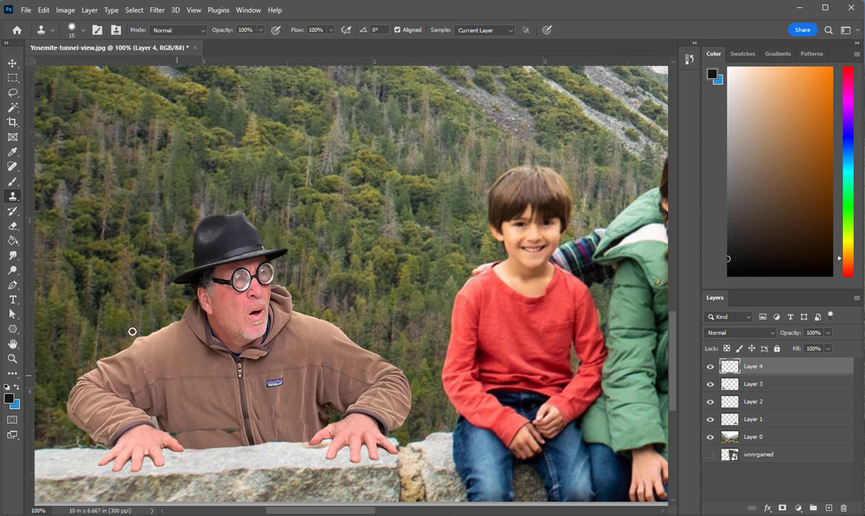
click(12, 180)
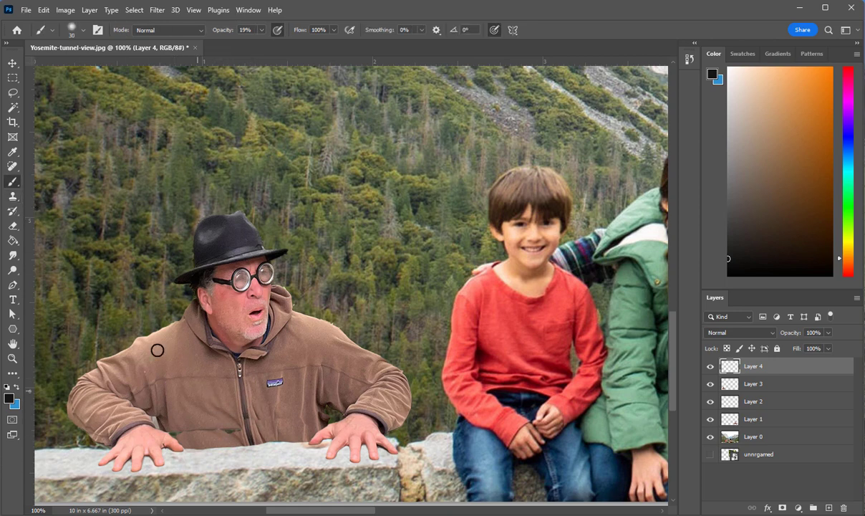
click(13, 196)
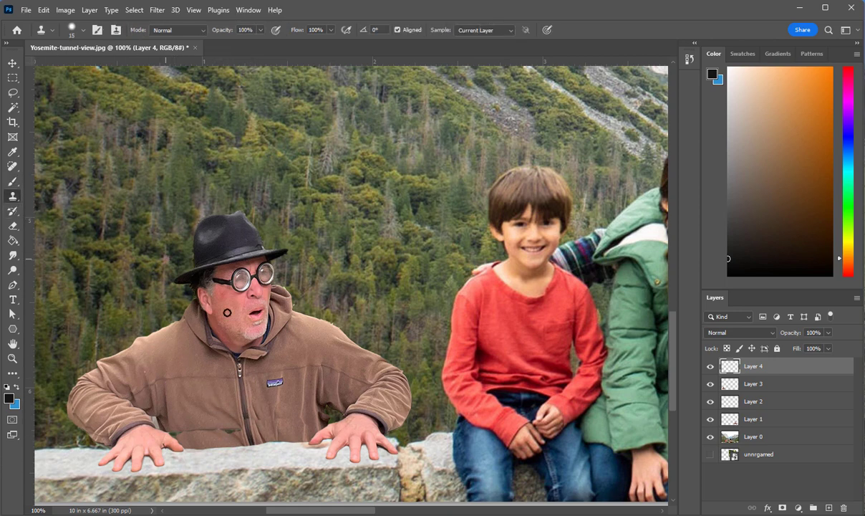
shift+click(795, 384)
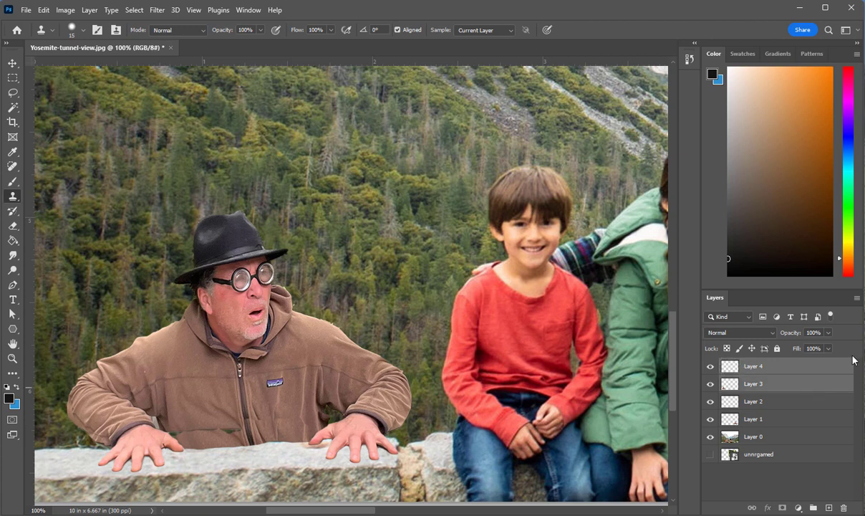
click(857, 298)
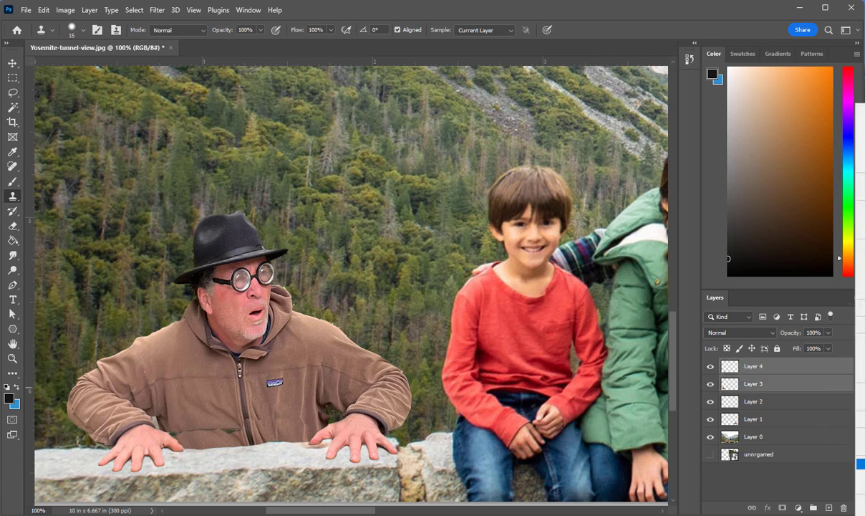
click(861, 464)
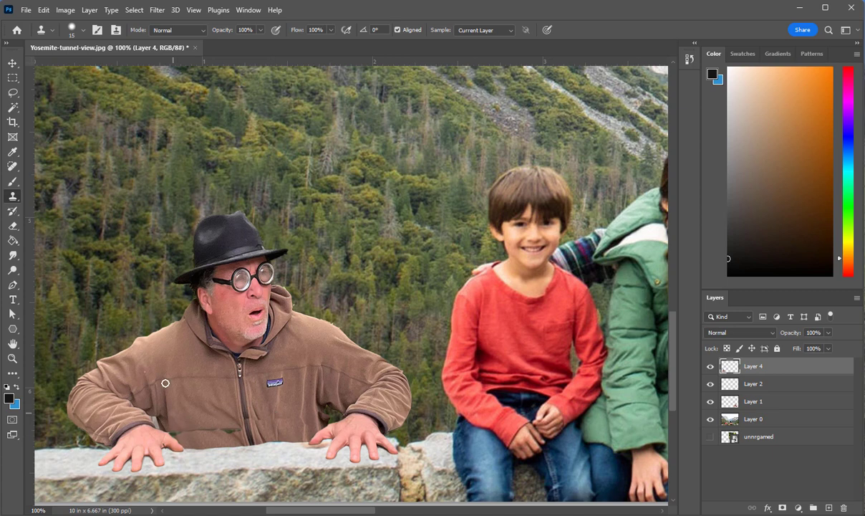
Step: Clone clean jacket fabric over the seam and lower edge of the man's jacket just above the wall
alt+click(192, 420)
drag(174, 433, 235, 432)
alt+click(177, 410)
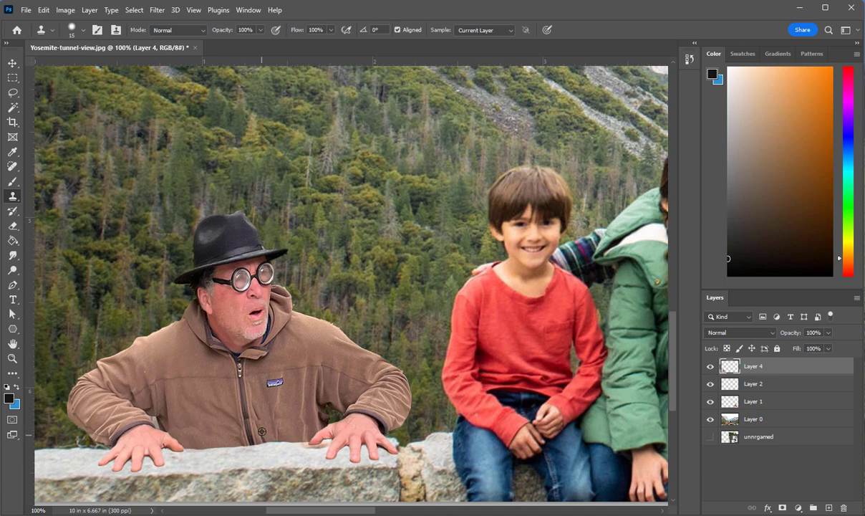
alt+click(262, 431)
click(260, 417)
Step: Erase the leftover light patch between the man's sleeve and jacket with a smaller eraser
click(12, 225)
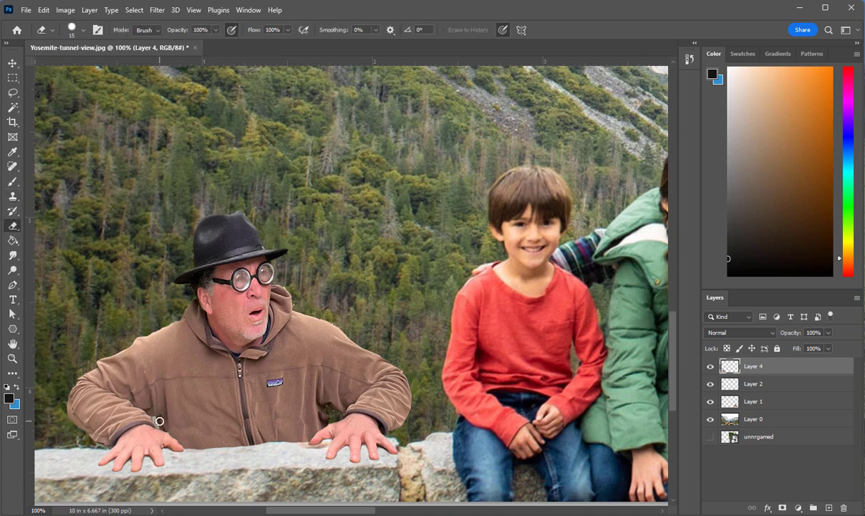
key(bracketleft)
key(bracketleft)
key(bracketleft)
Step: Add a new layer and paint a dark contact shadow under the hands and jacket with a 10 px brush at 52% opacity
click(829, 507)
click(13, 181)
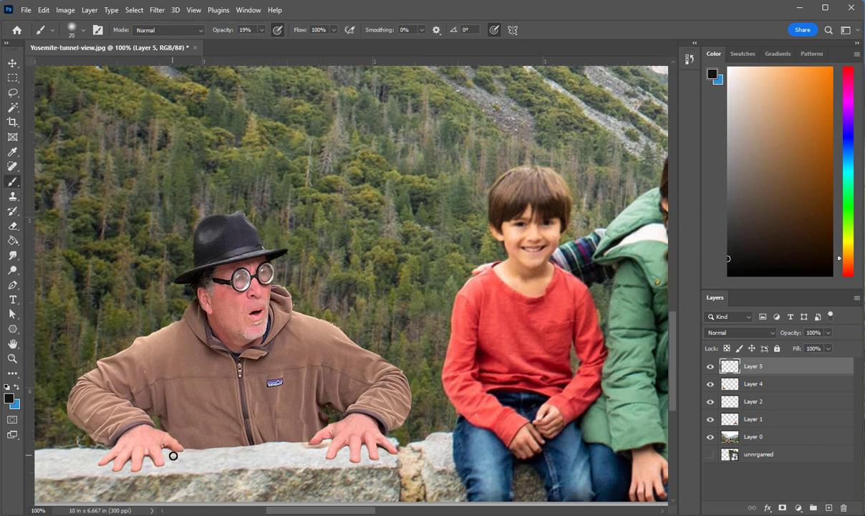
key(bracketleft)
key(bracketleft)
click(260, 31)
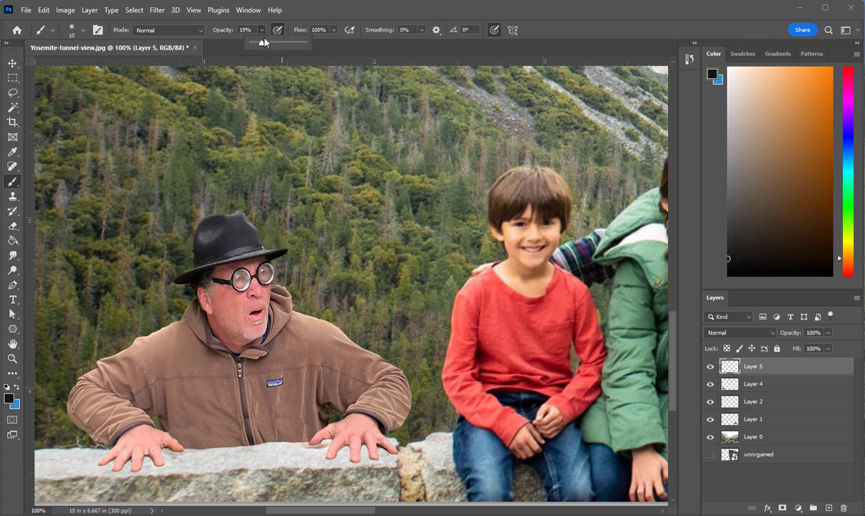
drag(279, 46, 280, 46)
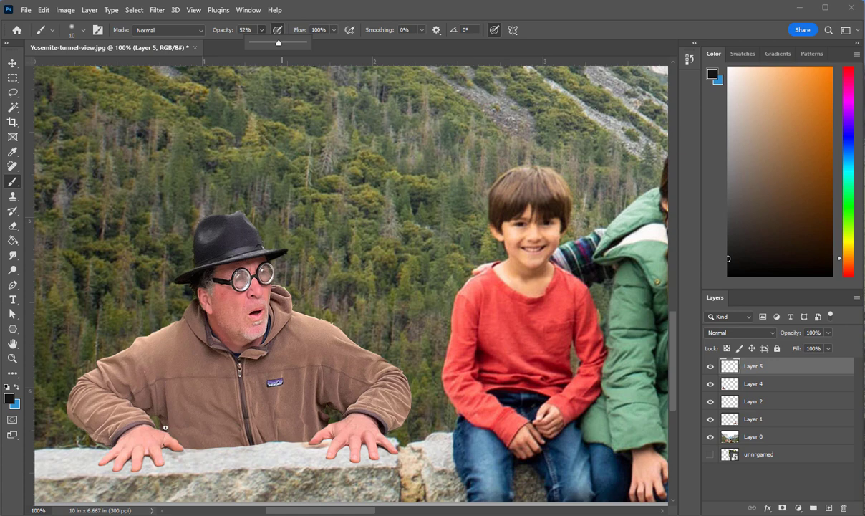
click(145, 461)
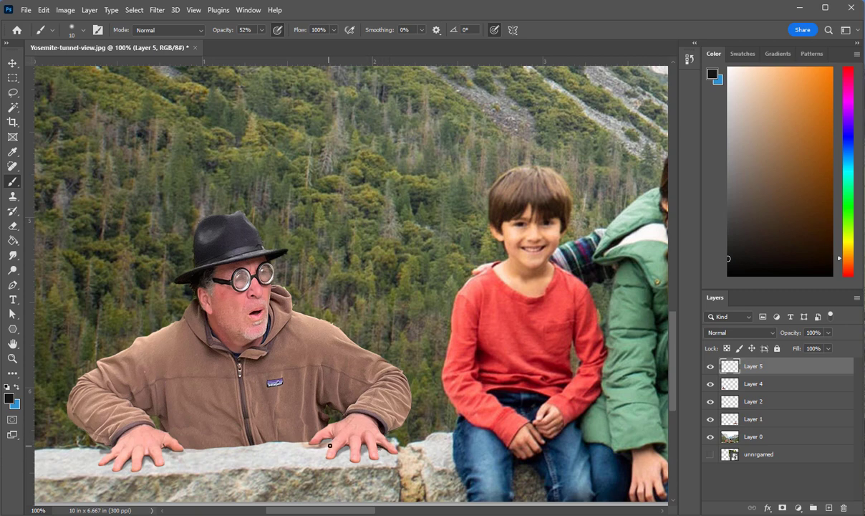
drag(199, 450, 304, 442)
Step: Paint a softer, wider shadow on the wall below the jacket at 14% brush opacity and erase the excess along the wall
key(bracketright)
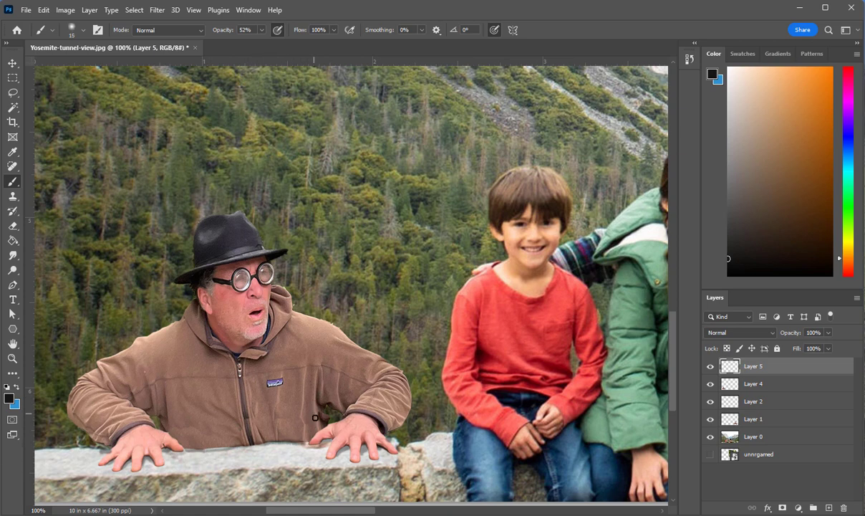
click(260, 30)
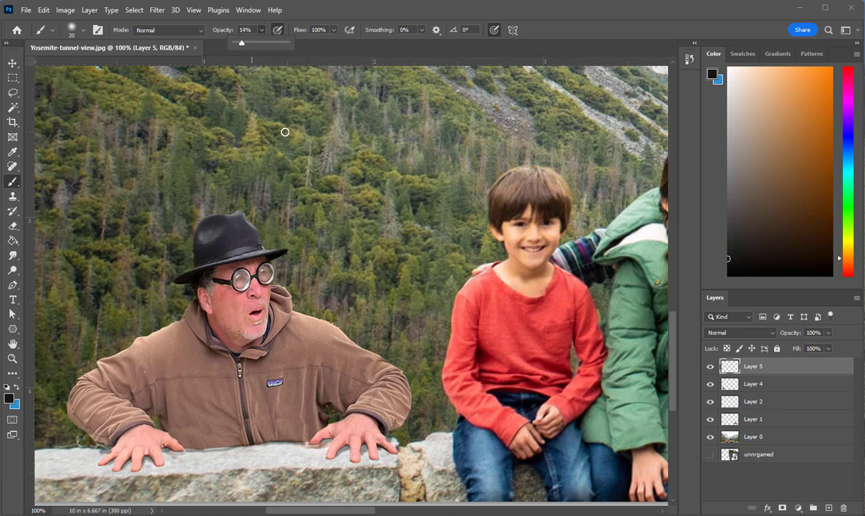
key(bracketright)
mouse_move(305, 438)
mouse_down()
mouse_move(201, 448)
mouse_move(171, 434)
mouse_move(170, 419)
mouse_move(202, 436)
mouse_move(177, 427)
mouse_move(196, 444)
mouse_move(271, 438)
mouse_move(228, 443)
mouse_move(223, 471)
mouse_up()
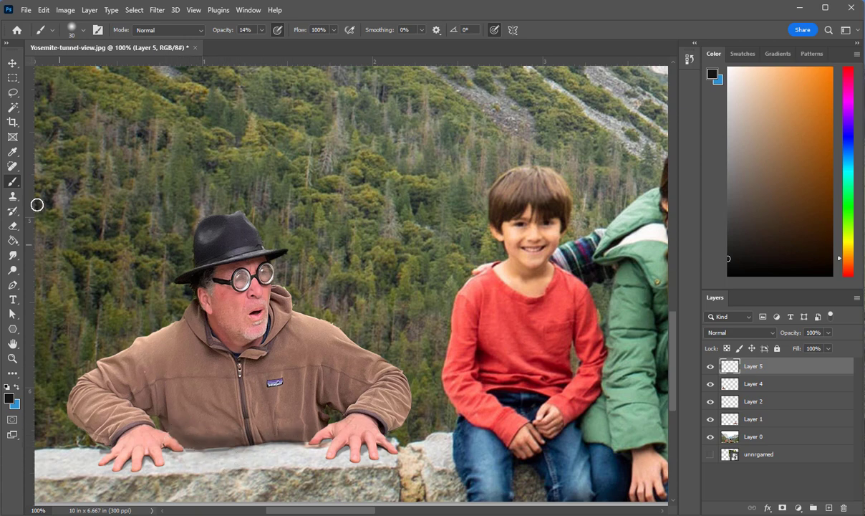
click(13, 225)
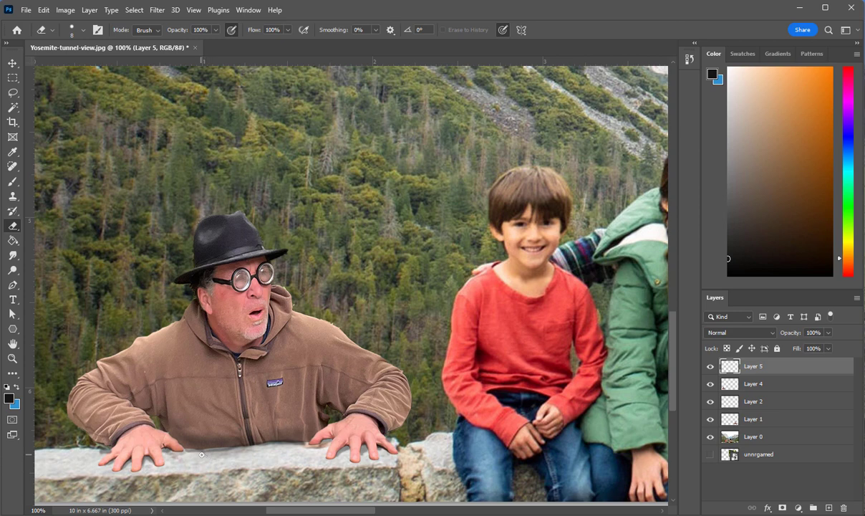
drag(202, 454, 282, 446)
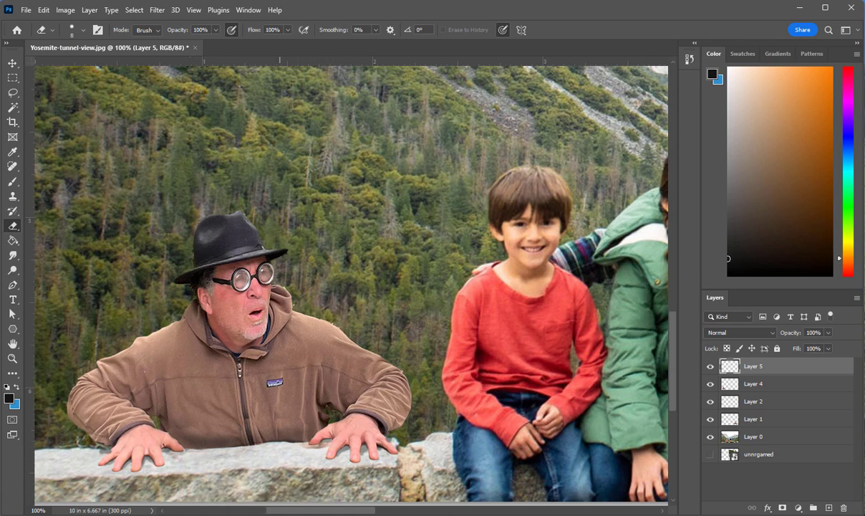
Step: Examine how the man in round glasses and his wall shadow fit into the whole family picture
click(13, 358)
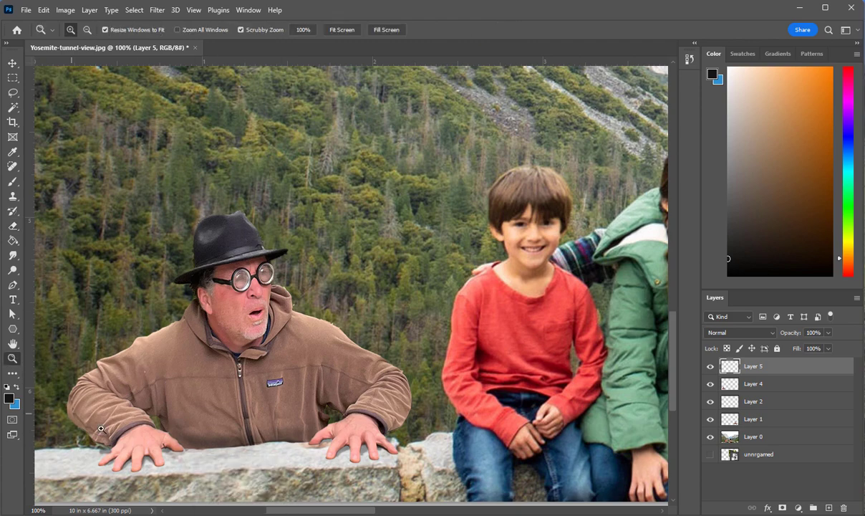
alt+click(415, 428)
alt+click(441, 425)
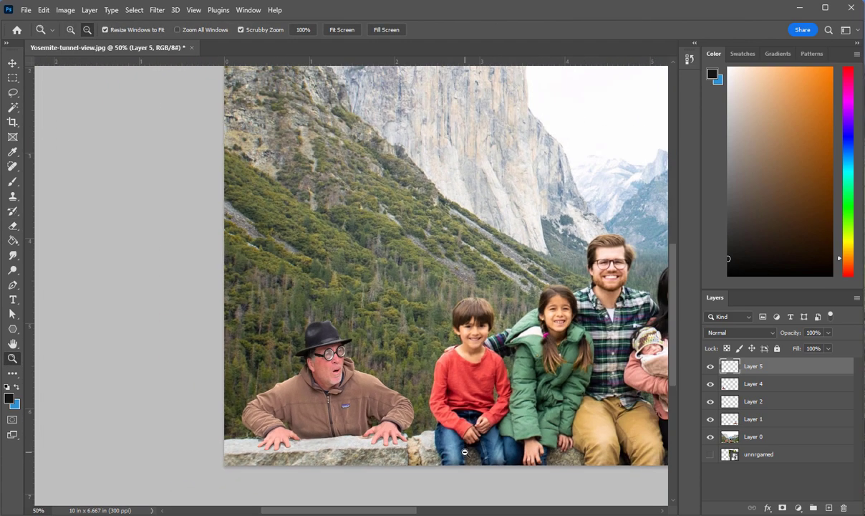
alt+click(484, 444)
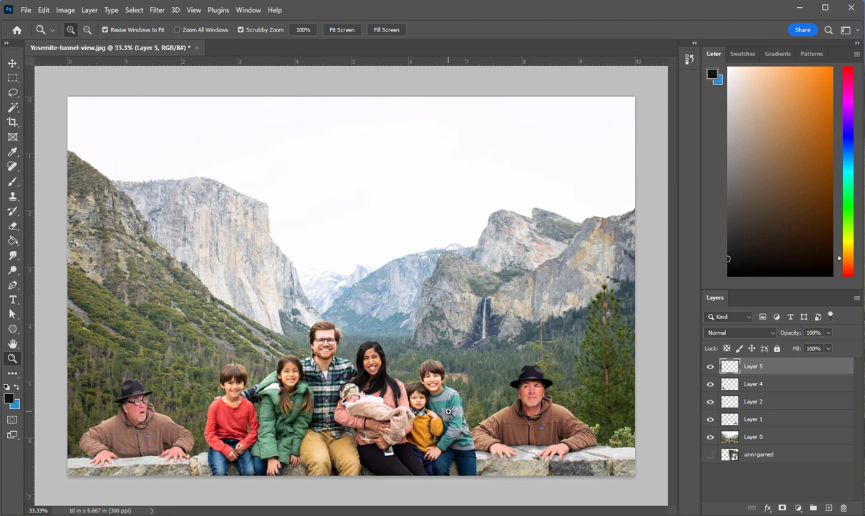
click(181, 414)
click(184, 420)
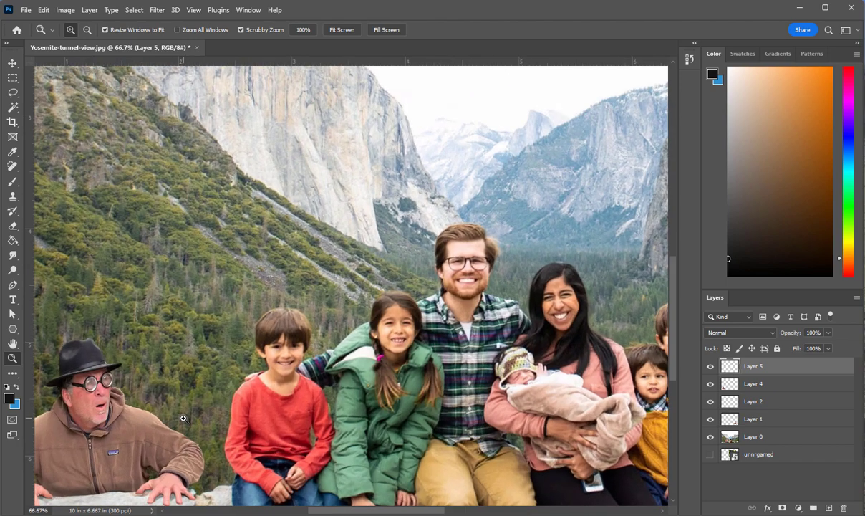
alt+click(183, 418)
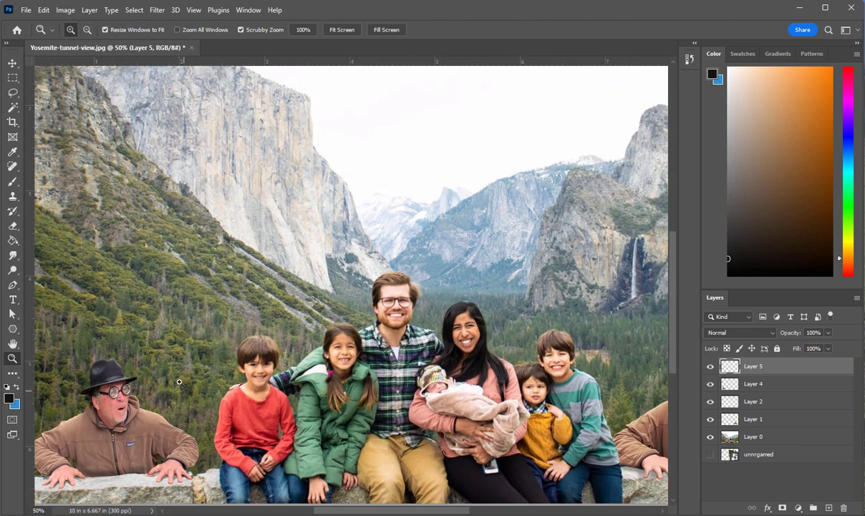
Step: Select Layer 5 and Layer 4 and merge the shadow with the man in round glasses
click(12, 63)
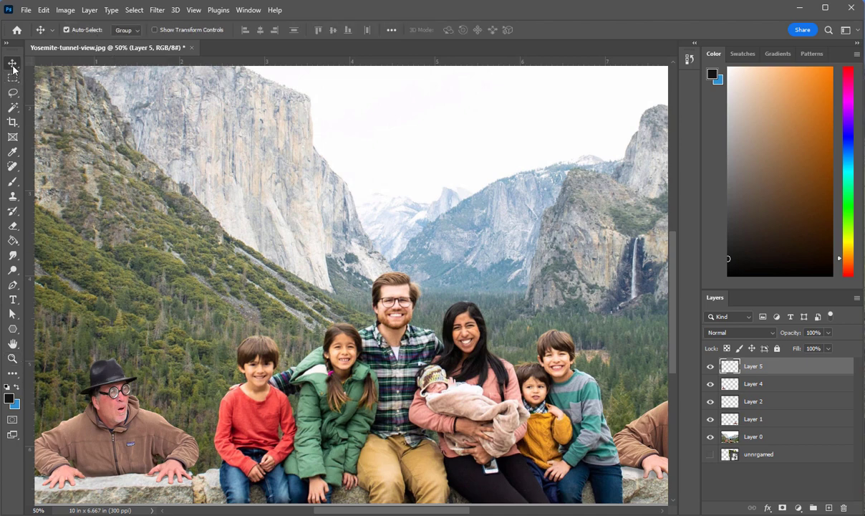
click(103, 459)
click(67, 29)
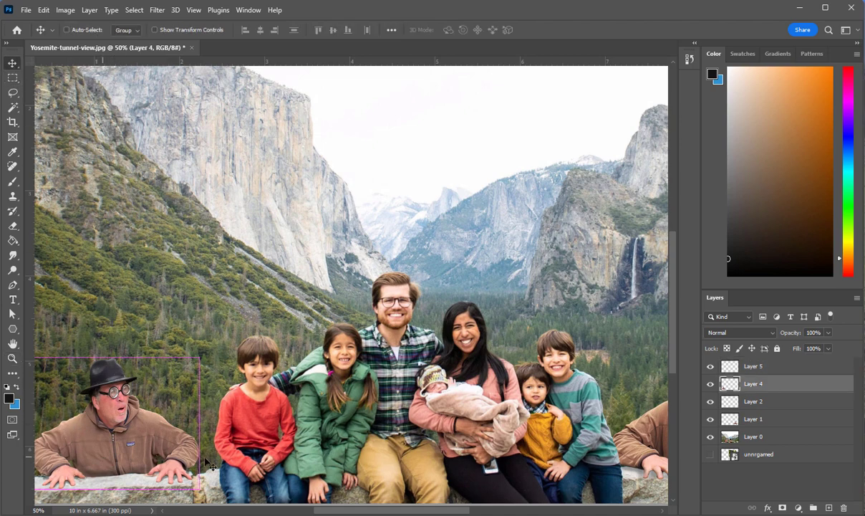
shift+click(769, 370)
right_click(769, 370)
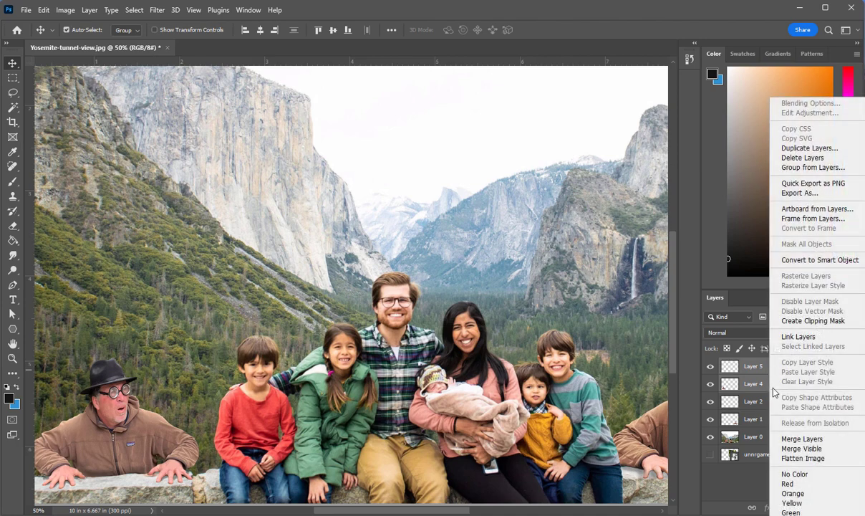
click(801, 439)
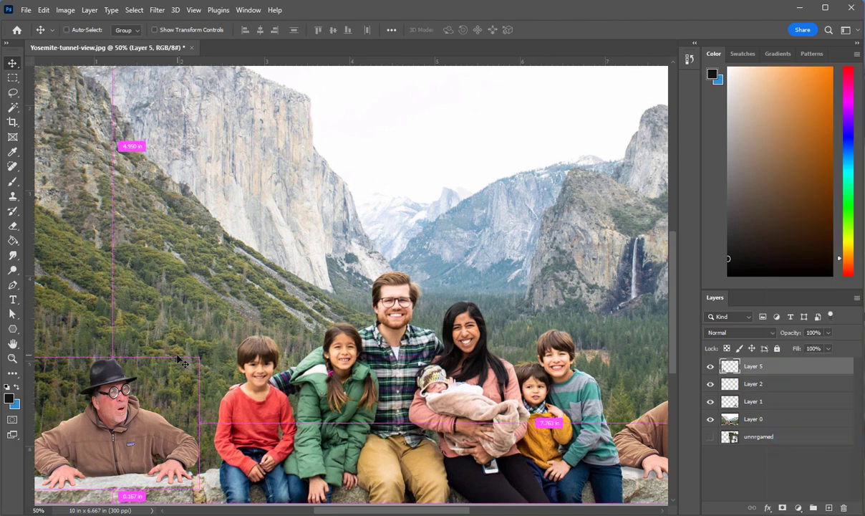
Step: Stretch the merged figure of the man in round glasses slightly wider toward the boy in red
key(ctrl+t)
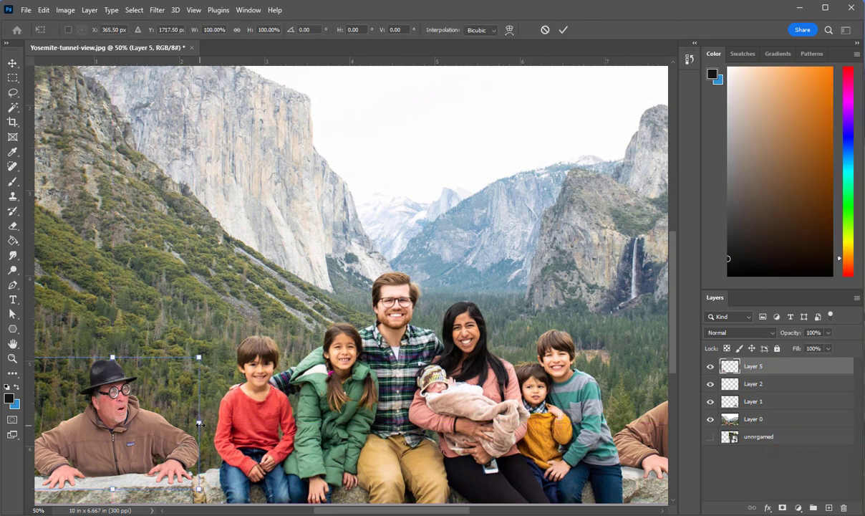
drag(200, 428, 211, 424)
key(Return)
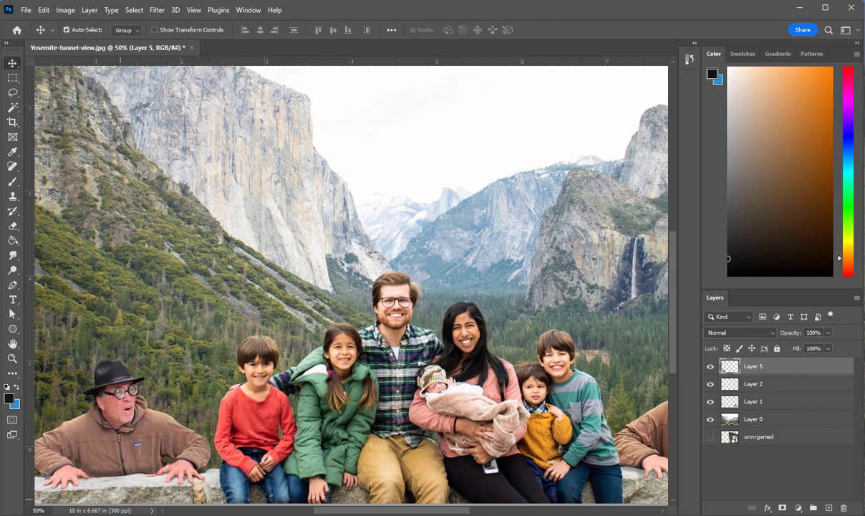
Step: Compare the composite with the man's source photo by showing it over the picture, moving it across the family and hiding it again
click(12, 358)
alt+click(240, 384)
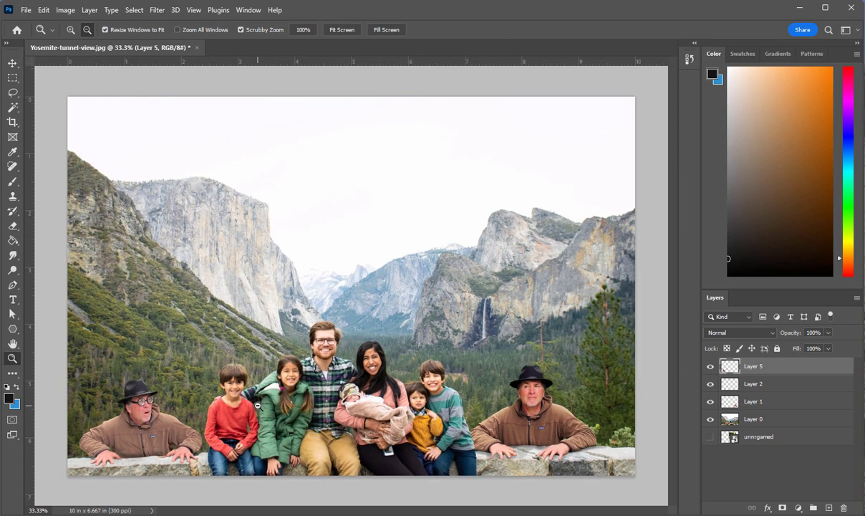
alt+click(245, 384)
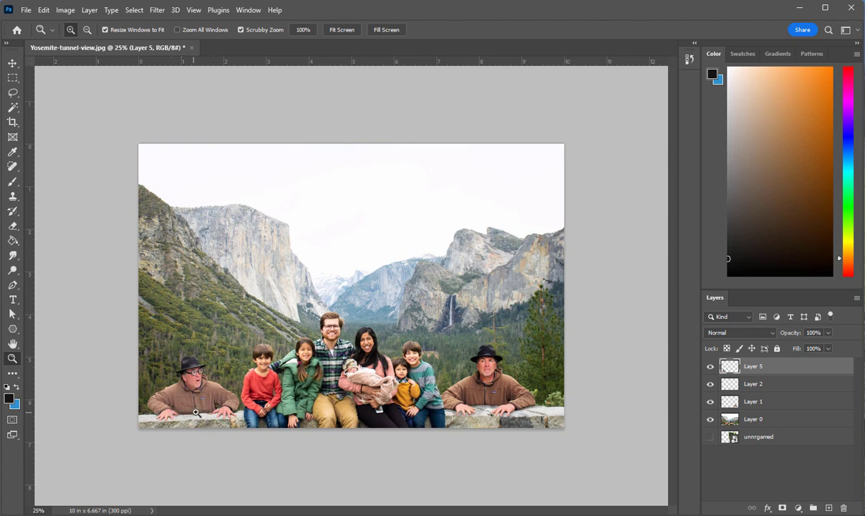
click(711, 437)
drag(141, 300, 318, 276)
drag(384, 281, 358, 268)
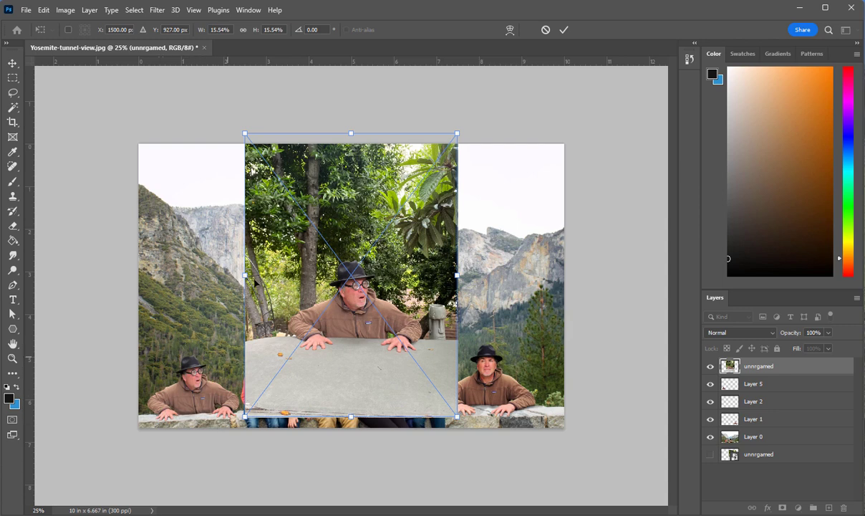
drag(357, 303, 393, 297)
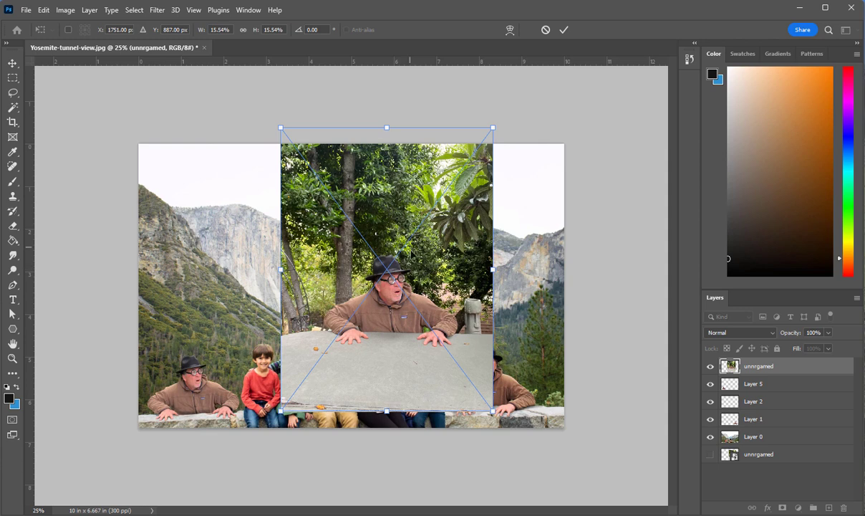
mouse_move(390, 258)
mouse_down()
mouse_move(405, 275)
mouse_move(383, 263)
mouse_up()
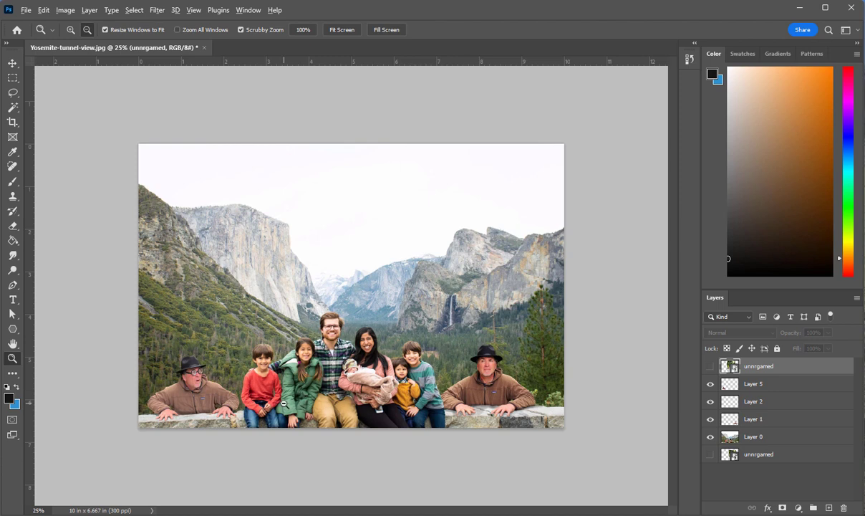
alt+click(270, 383)
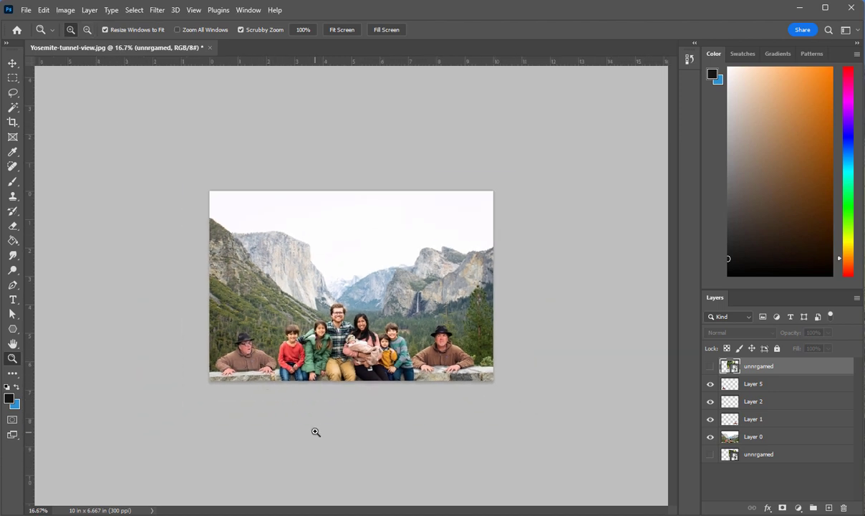
click(234, 403)
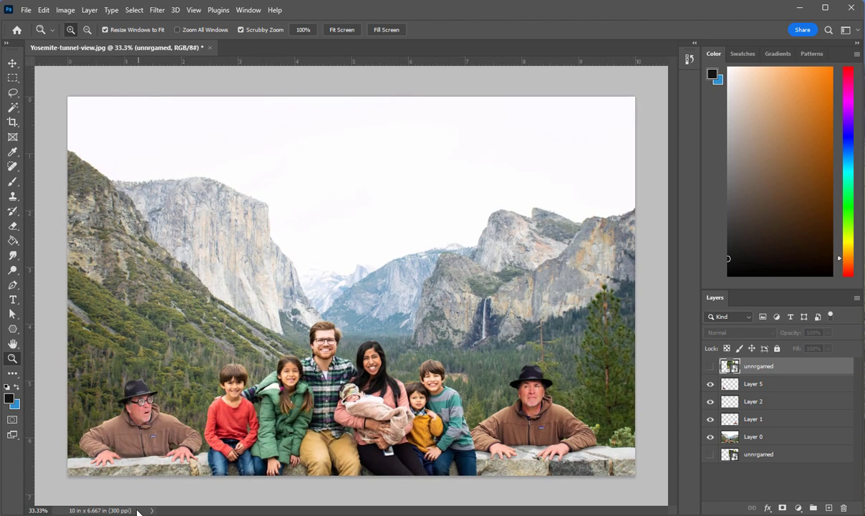